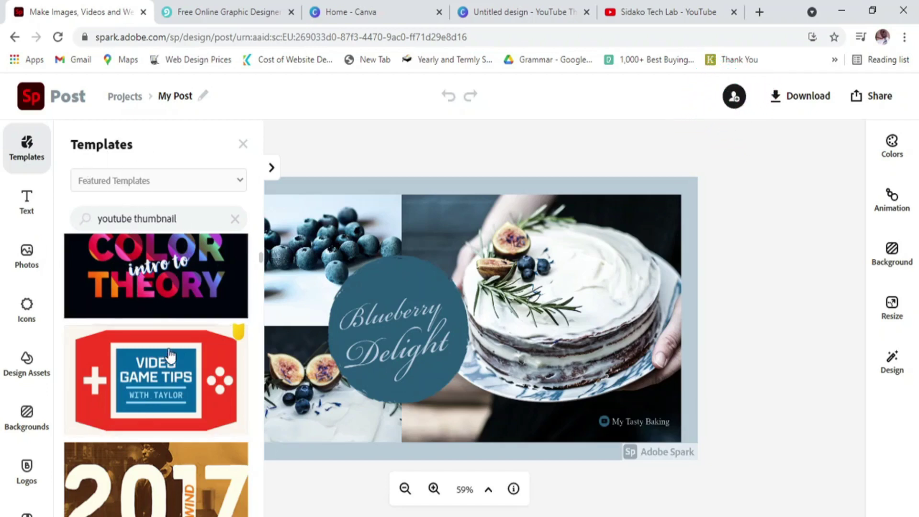
Try to create a project from the premium MUMBAI cinematic video template among the YouTube thumbnail templates
{"action": "scroll", "coordinate": [261, 256], "scroll_direction": "down", "scroll_amount": 10}
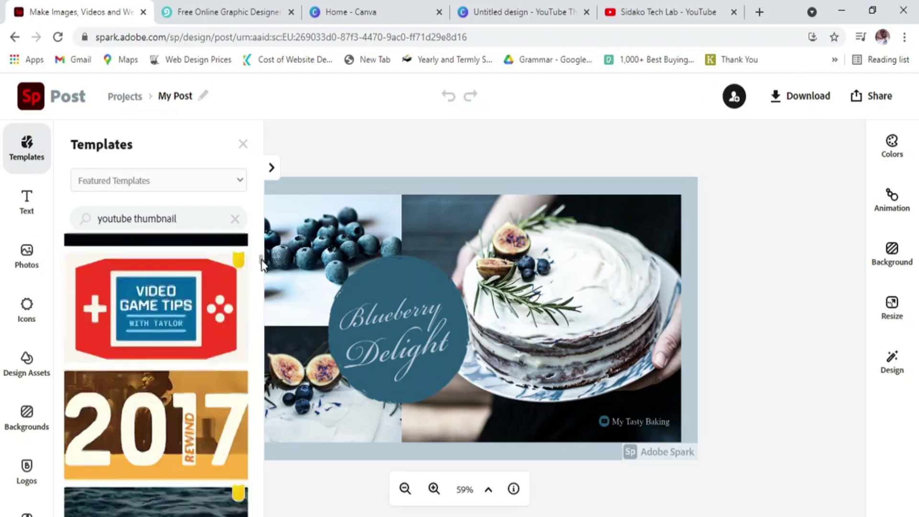
{"action": "mouse_move", "coordinate": [260, 272]}
{"action": "left_mouse_down"}
{"action": "mouse_move", "coordinate": [256, 320]}
{"action": "mouse_move", "coordinate": [252, 234]}
{"action": "mouse_move", "coordinate": [254, 267]}
{"action": "left_mouse_up"}
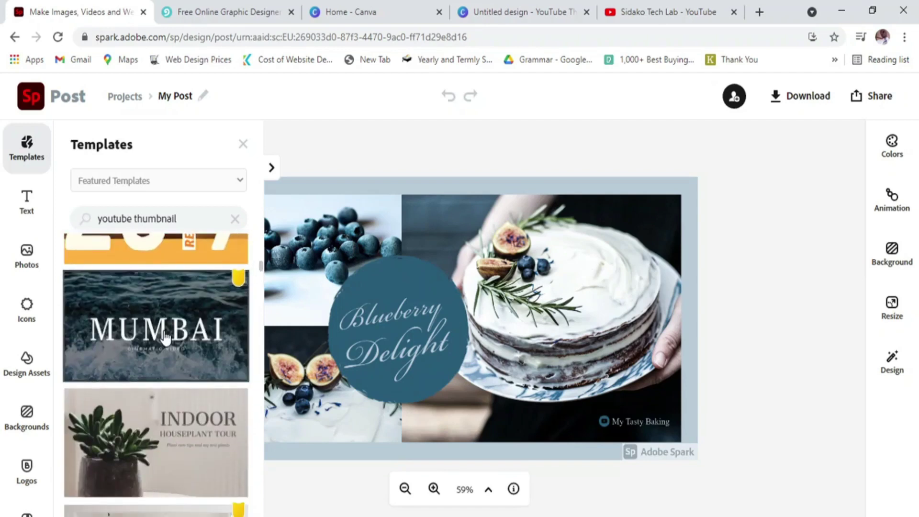
{"action": "left_click", "coordinate": [205, 341]}
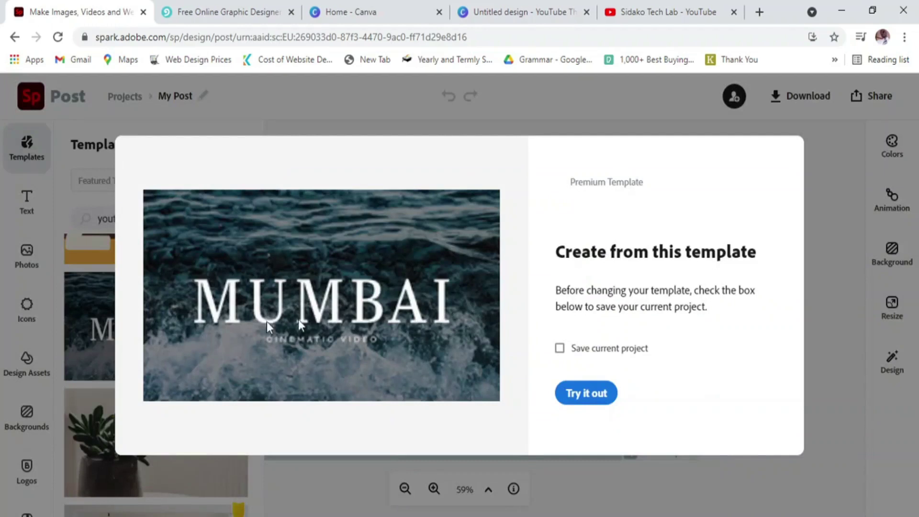
{"action": "left_click", "coordinate": [588, 397]}
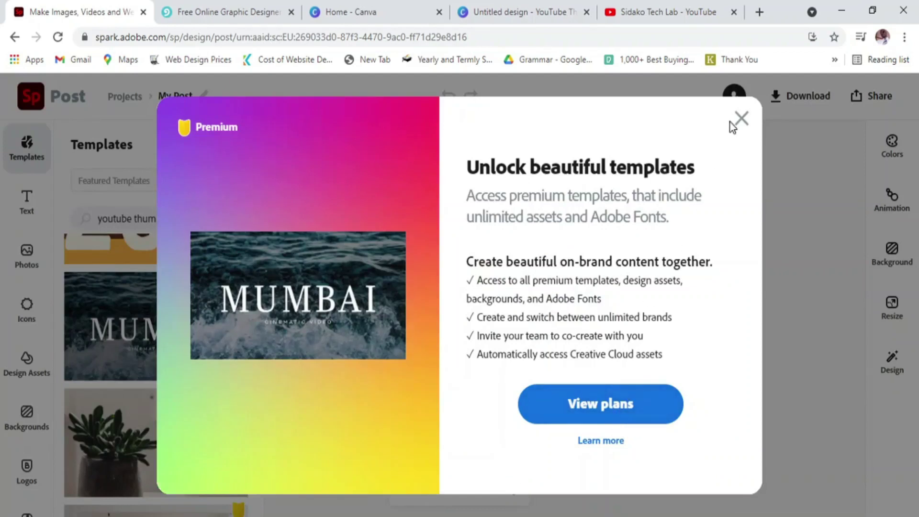
{"action": "left_click", "coordinate": [742, 118]}
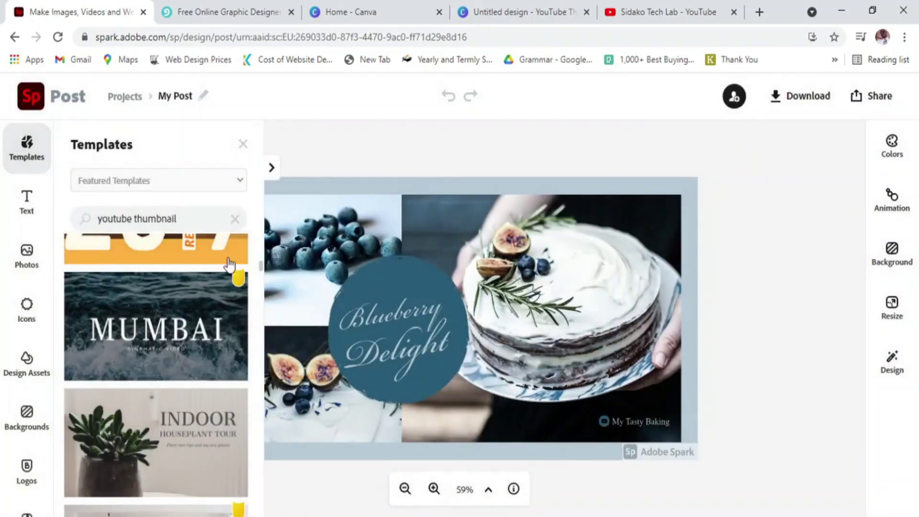
Create a new post from the 2017 REWIND template, choosing to save the current project
{"action": "mouse_move", "coordinate": [261, 266]}
{"action": "left_mouse_down"}
{"action": "mouse_move", "coordinate": [259, 234]}
{"action": "mouse_move", "coordinate": [256, 266]}
{"action": "left_mouse_up"}
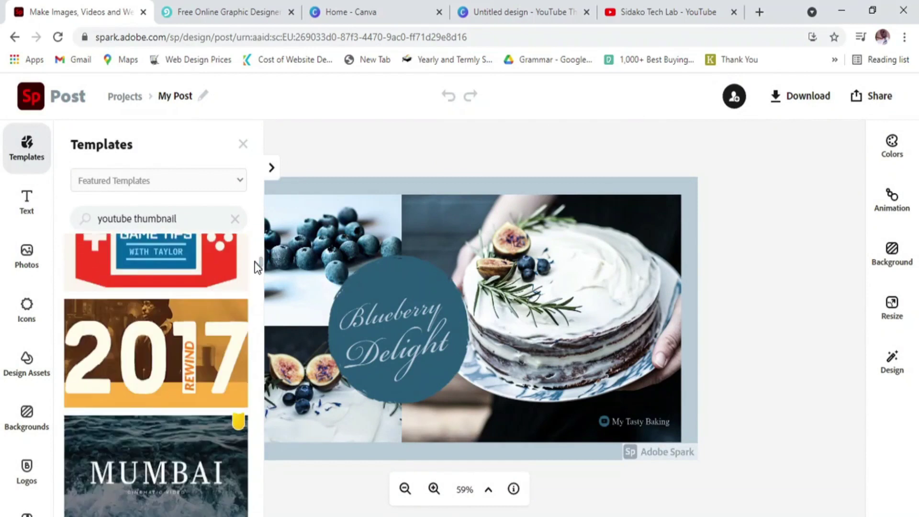
{"action": "left_click", "coordinate": [203, 362]}
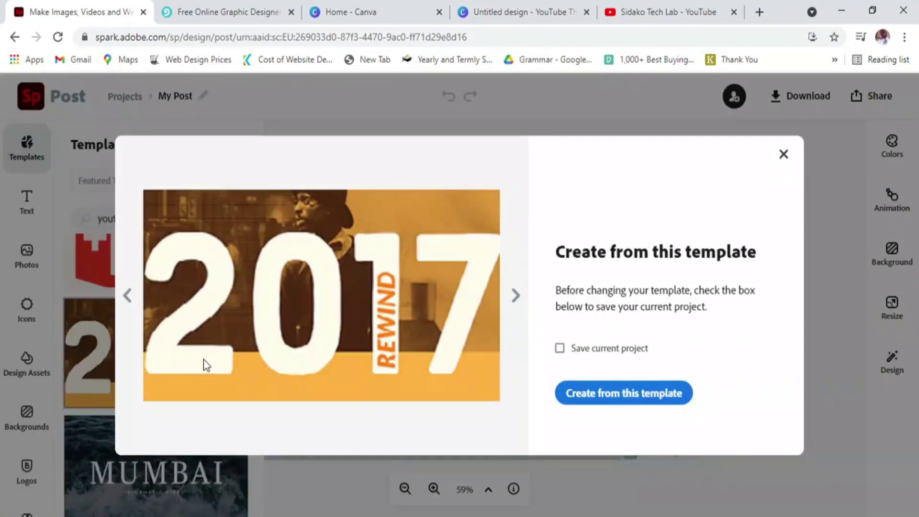
{"action": "left_click", "coordinate": [593, 355]}
{"action": "left_click", "coordinate": [627, 399]}
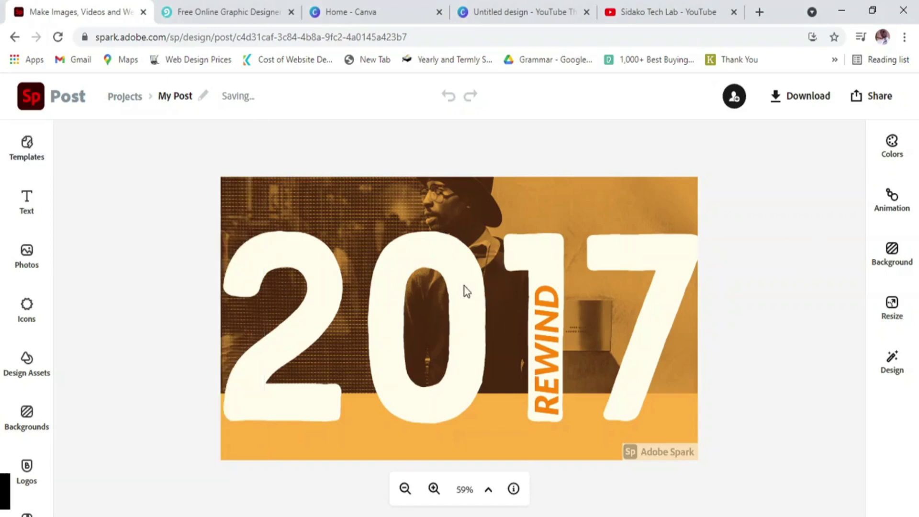
Replace the large 2017 headline text with "HOW TO MAKE A THUMBNAIL"
{"action": "left_click", "coordinate": [402, 274]}
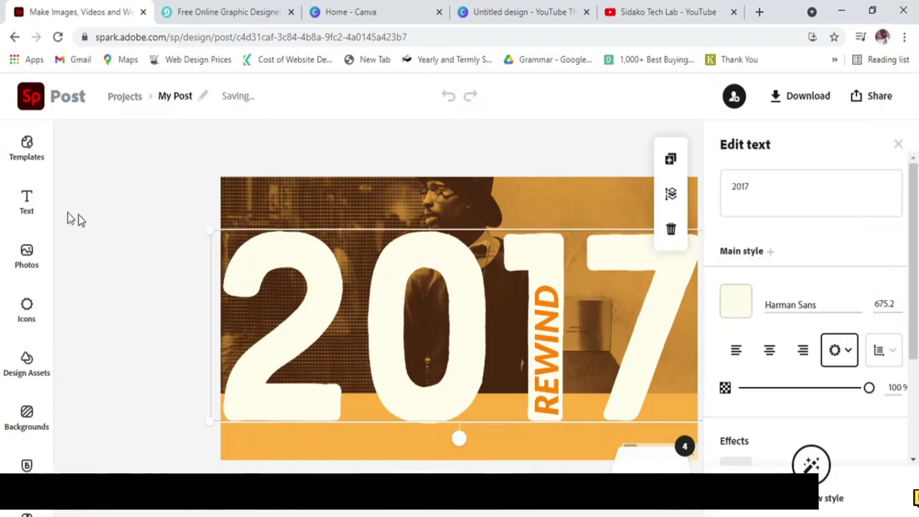
{"action": "left_click", "coordinate": [21, 210]}
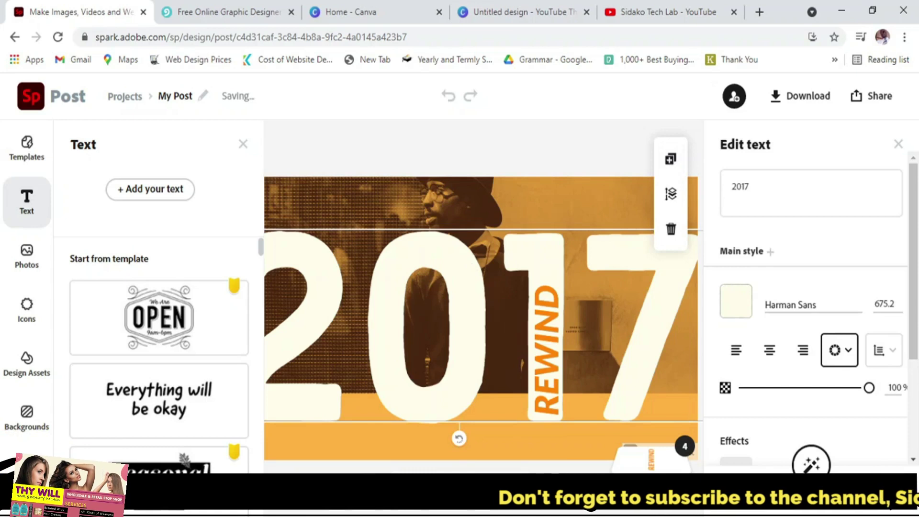
{"action": "left_click", "coordinate": [757, 189]}
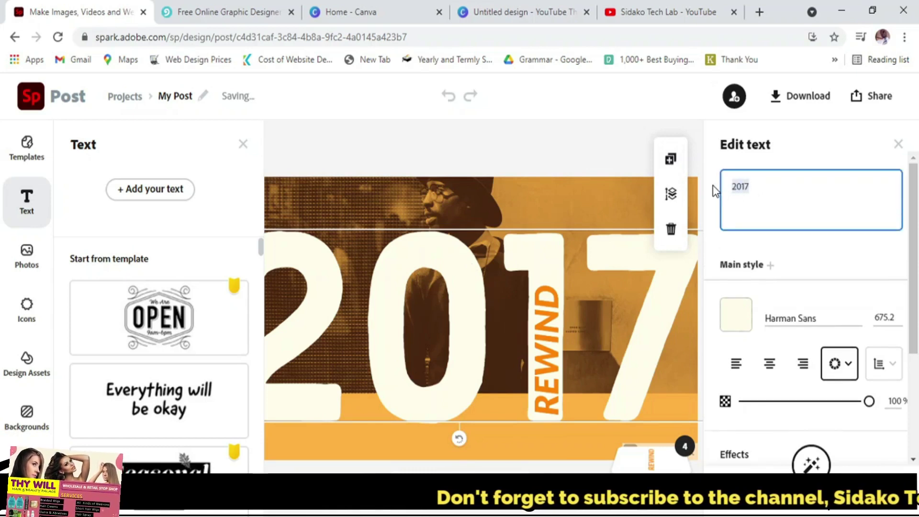
{"action": "type", "text": "H"}
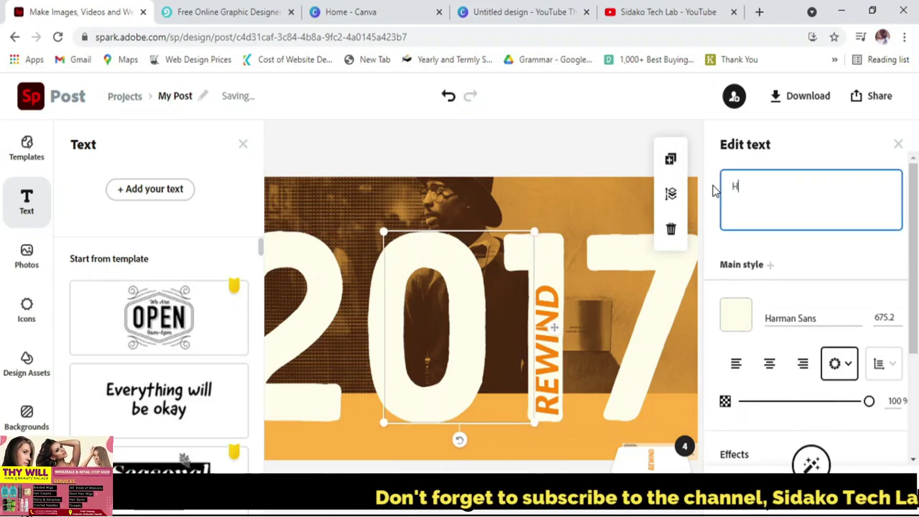
{"action": "type", "text": "OW TO"}
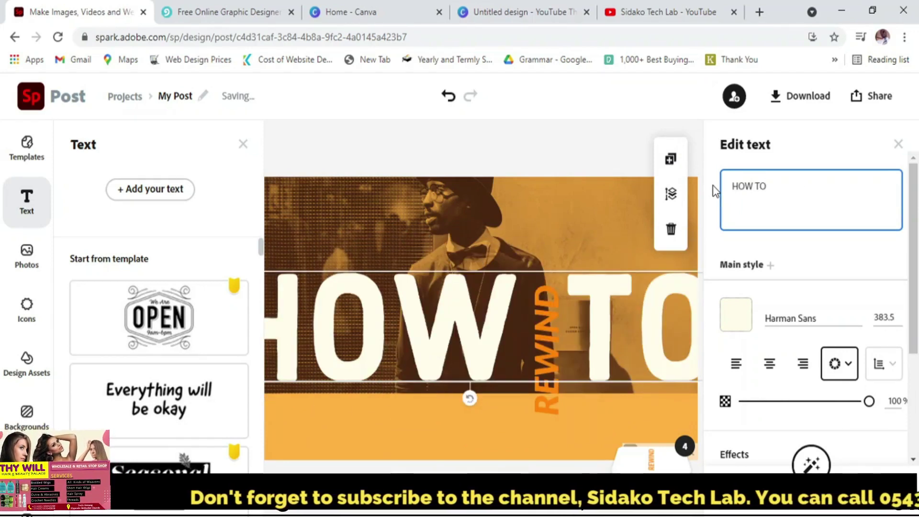
{"action": "type", "text": "MAK"}
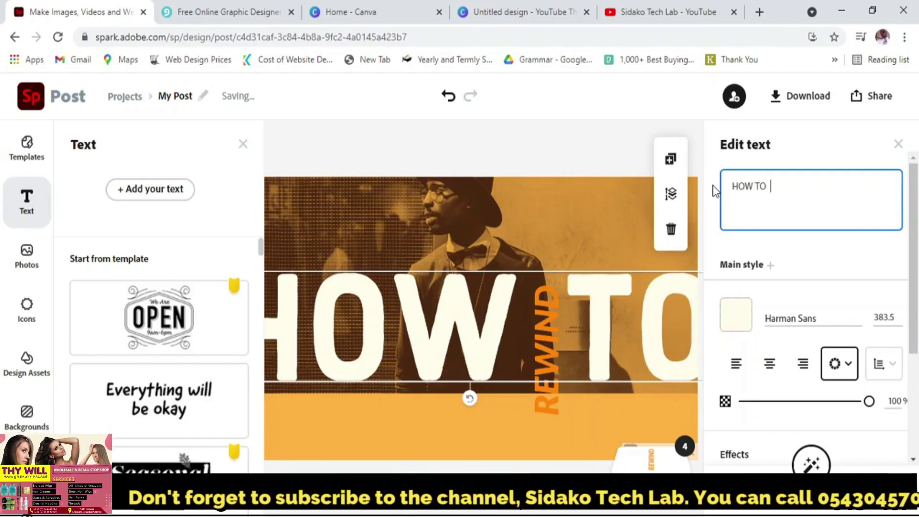
{"action": "type", "text": "E"}
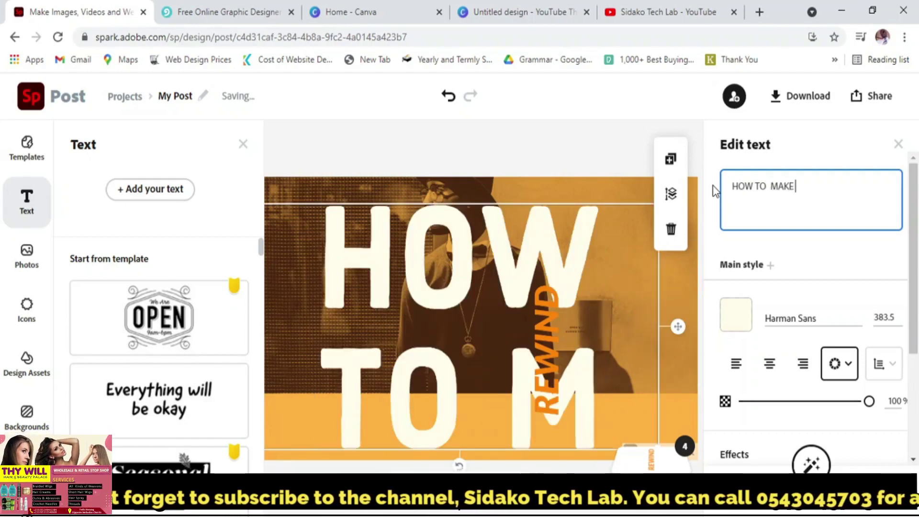
{"action": "type", "text": " A THUMB"}
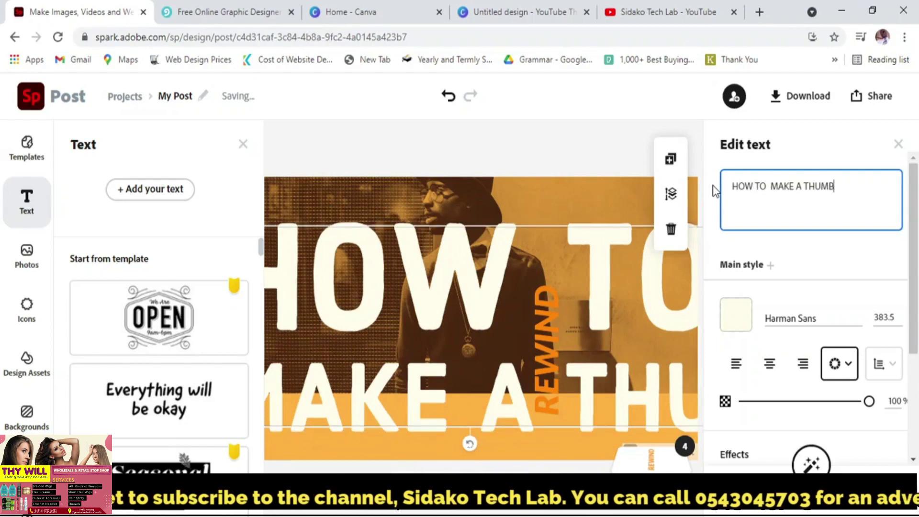
{"action": "type", "text": "NAIL"}
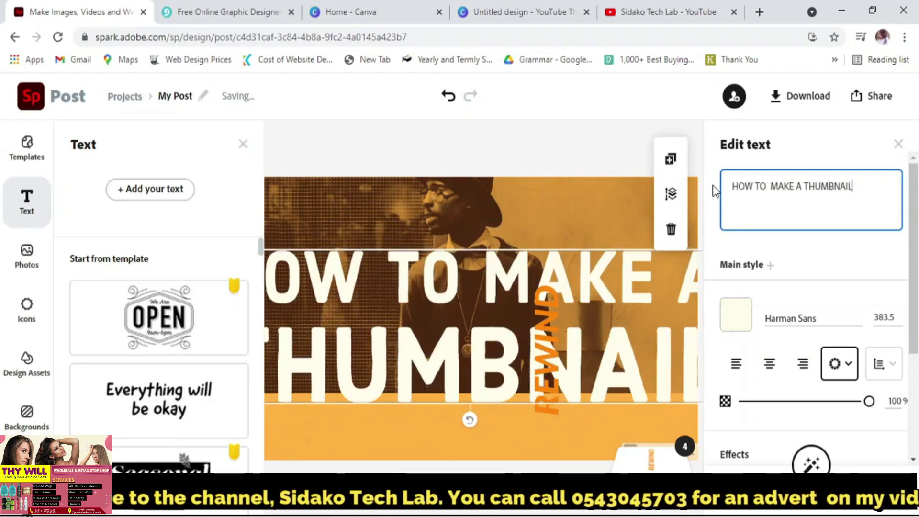
Set the font size of the "HOW TO MAKE A THUMBNAIL" headline to 132
{"action": "left_click", "coordinate": [903, 319]}
{"action": "scroll", "coordinate": [901, 426], "scroll_direction": "down", "scroll_amount": 1}
{"action": "scroll", "coordinate": [901, 427], "scroll_direction": "up", "scroll_amount": 1}
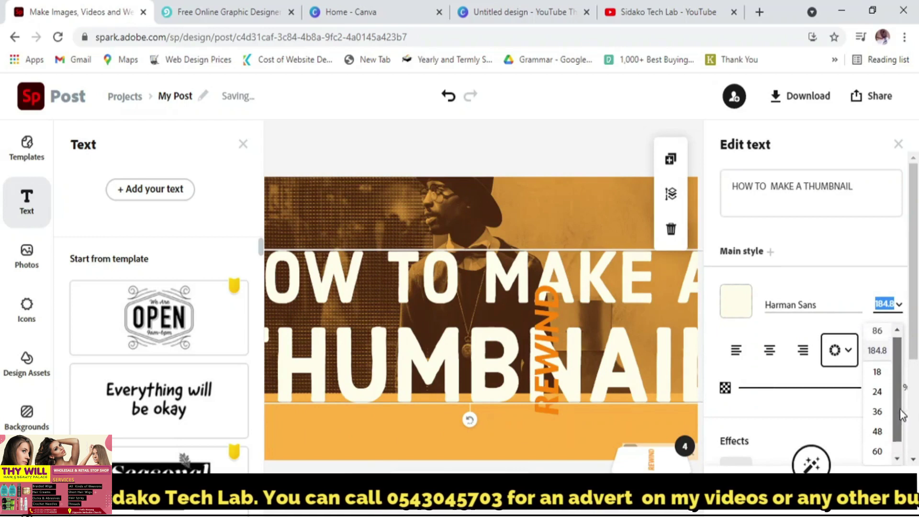
{"action": "scroll", "coordinate": [900, 431], "scroll_direction": "down", "scroll_amount": 1}
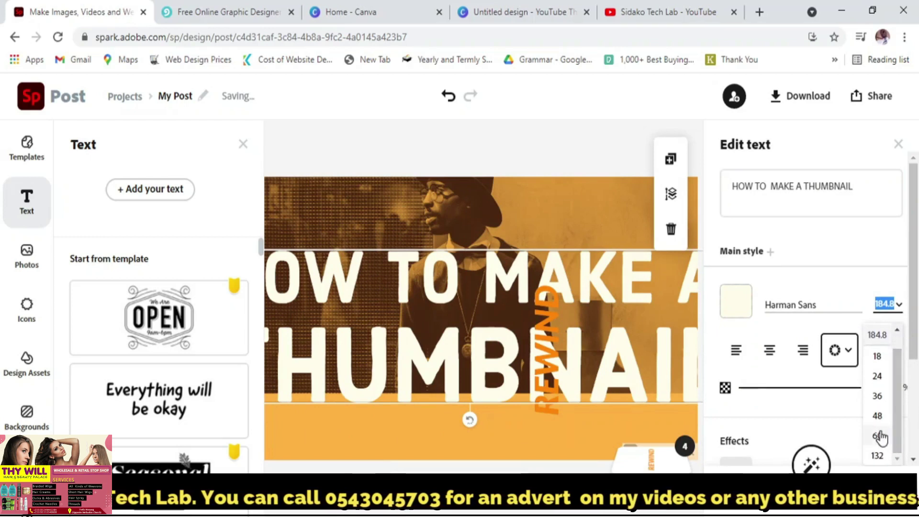
{"action": "left_click", "coordinate": [879, 435]}
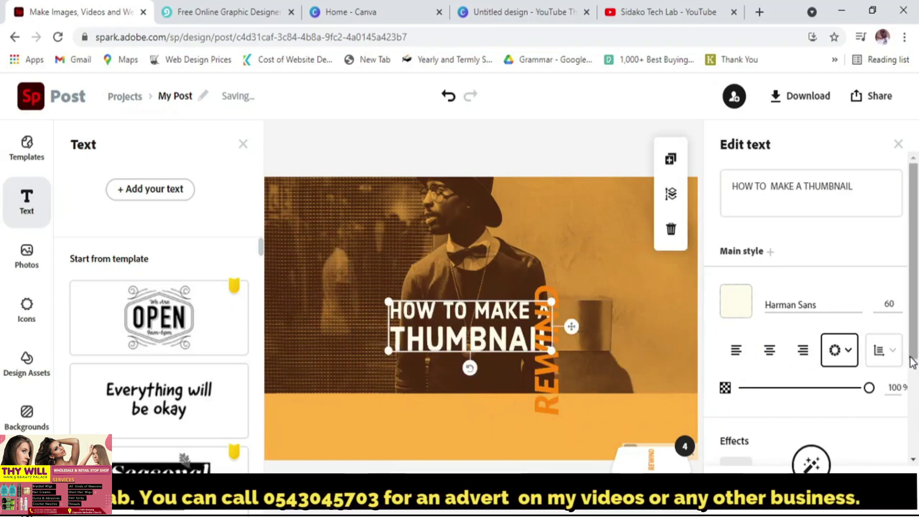
{"action": "left_click", "coordinate": [898, 309]}
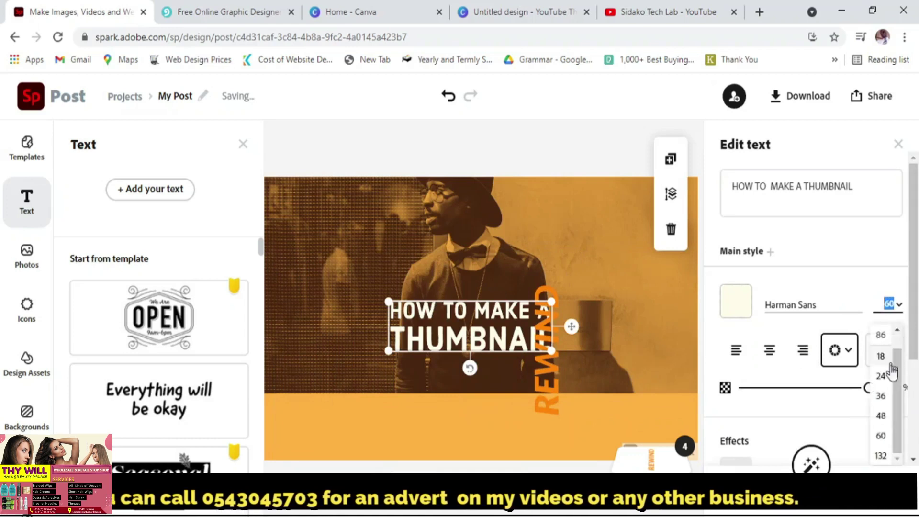
{"action": "left_click", "coordinate": [881, 438]}
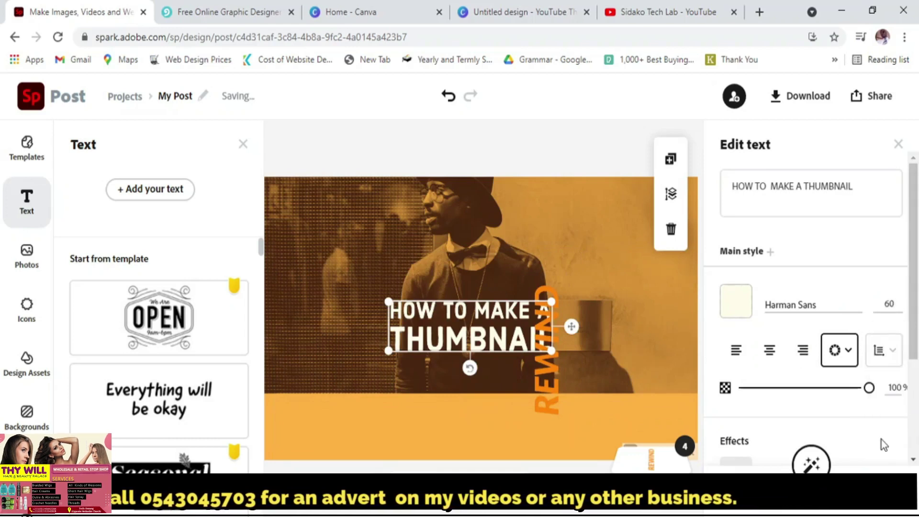
{"action": "left_click", "coordinate": [898, 307]}
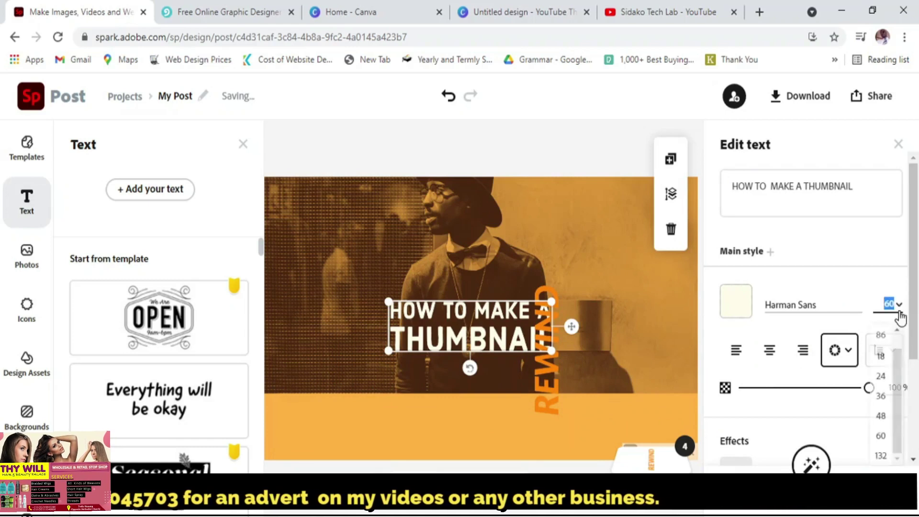
{"action": "left_click", "coordinate": [881, 457]}
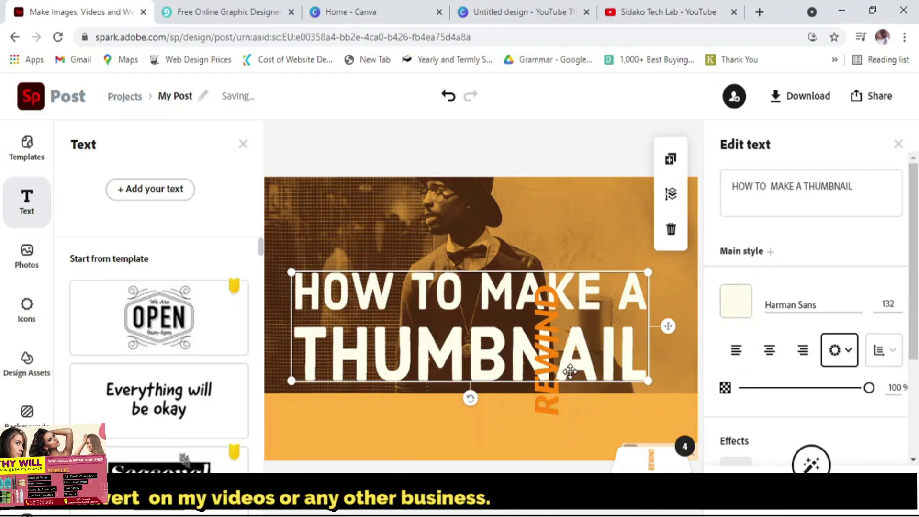
Clear the word REWIND from the vertical orange text box and dismiss the pop-up dialog
{"action": "left_click", "coordinate": [553, 365]}
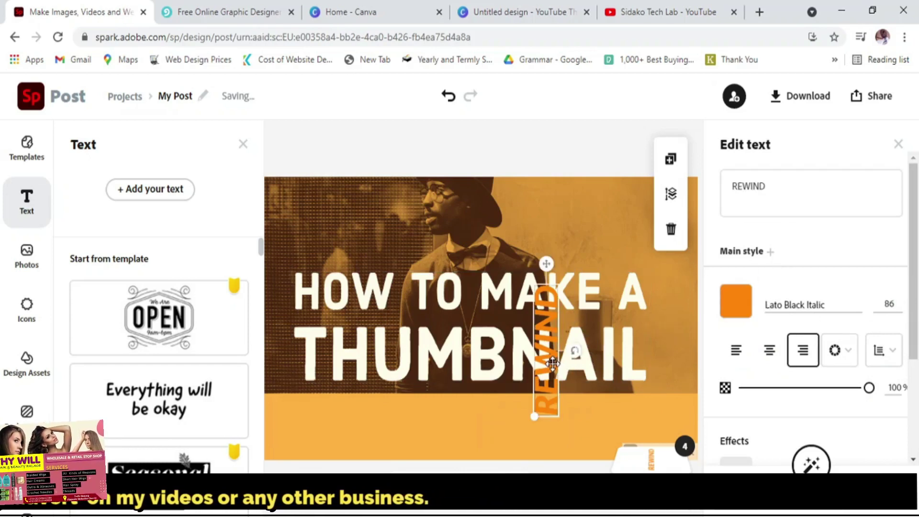
{"action": "left_click", "coordinate": [800, 197]}
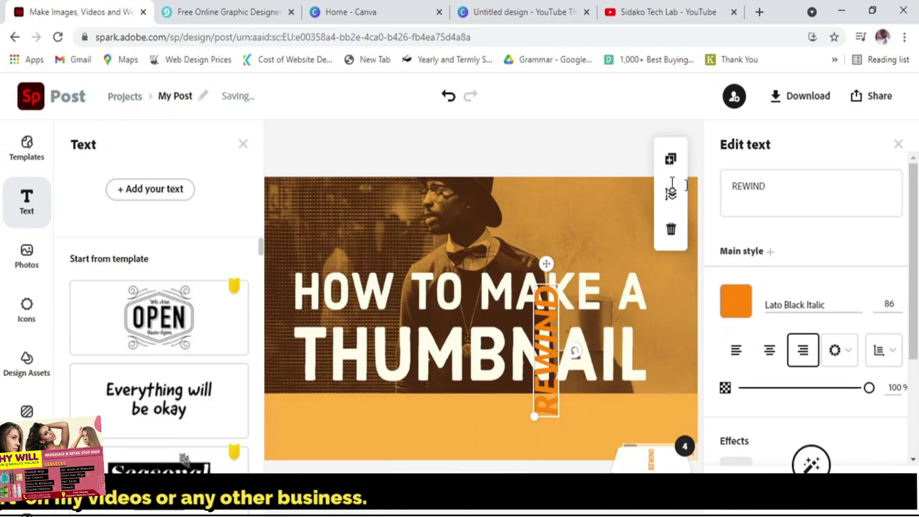
{"action": "key", "text": "BackSpace"}
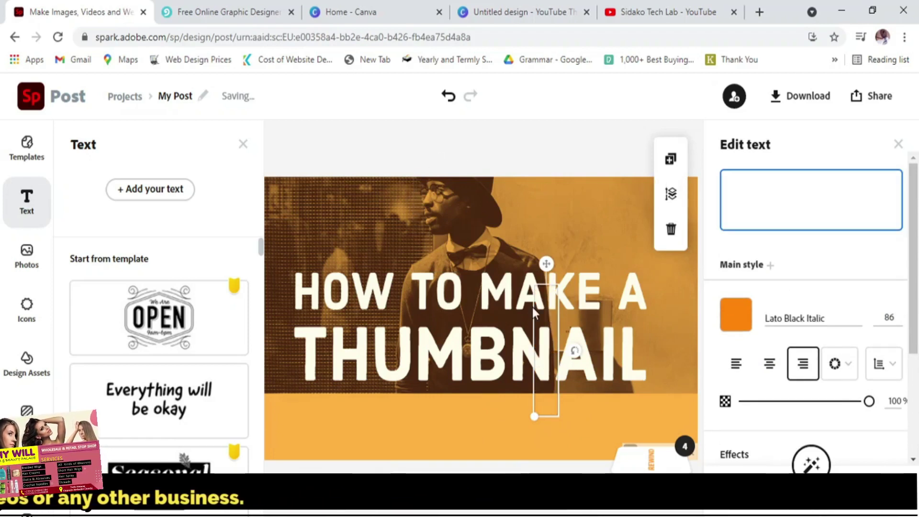
{"action": "left_click", "coordinate": [473, 288]}
{"action": "left_click", "coordinate": [501, 287]}
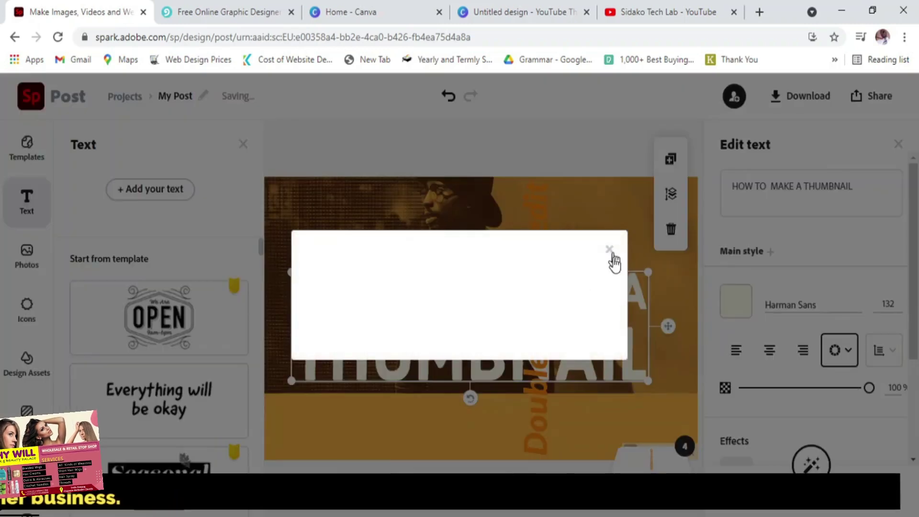
{"action": "left_click", "coordinate": [610, 173]}
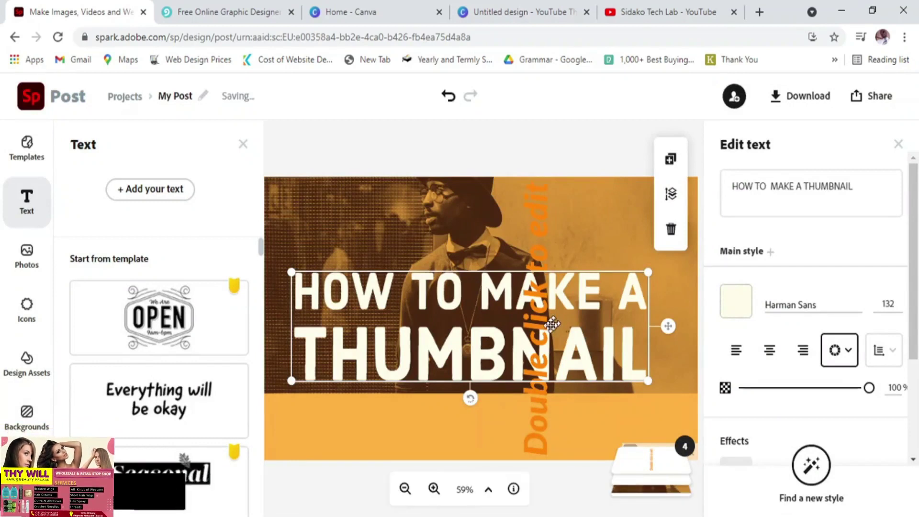
Move the vertical orange placeholder text rightward so it crosses the end of the headline
{"action": "left_click", "coordinate": [541, 334]}
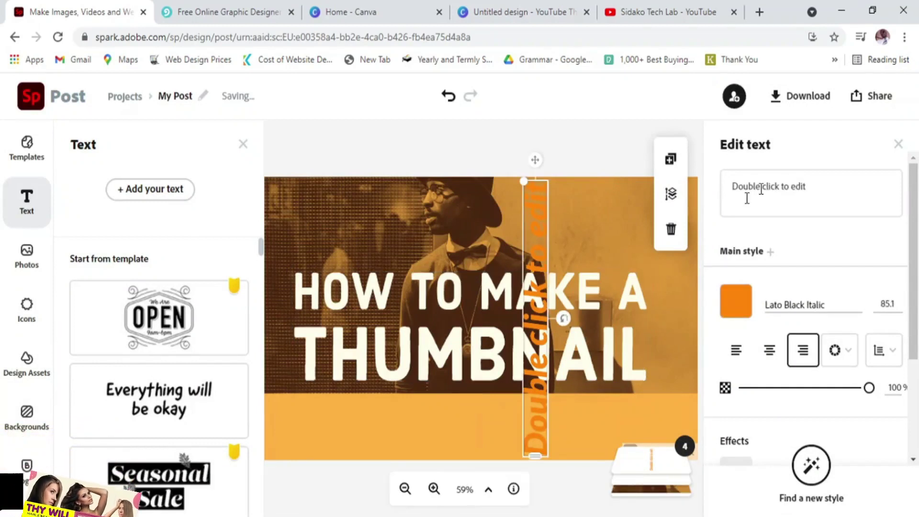
{"action": "left_click", "coordinate": [809, 188]}
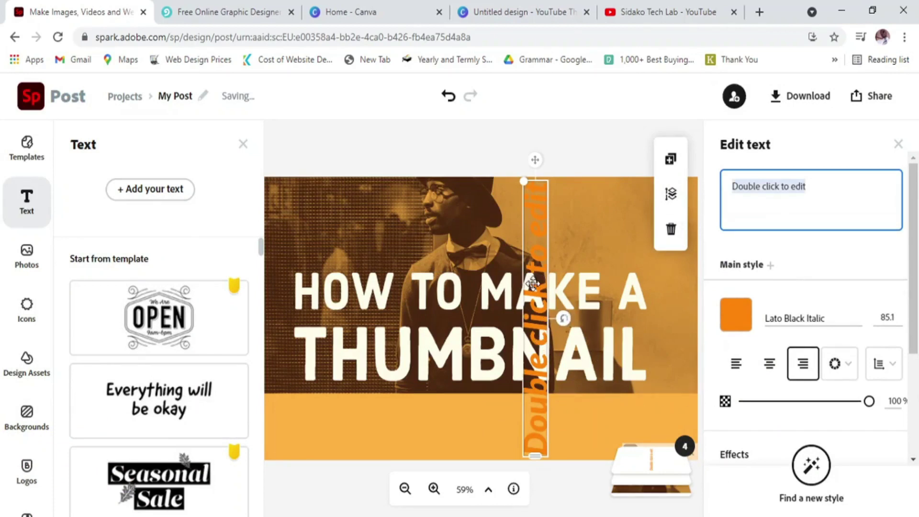
{"action": "left_click", "coordinate": [898, 145]}
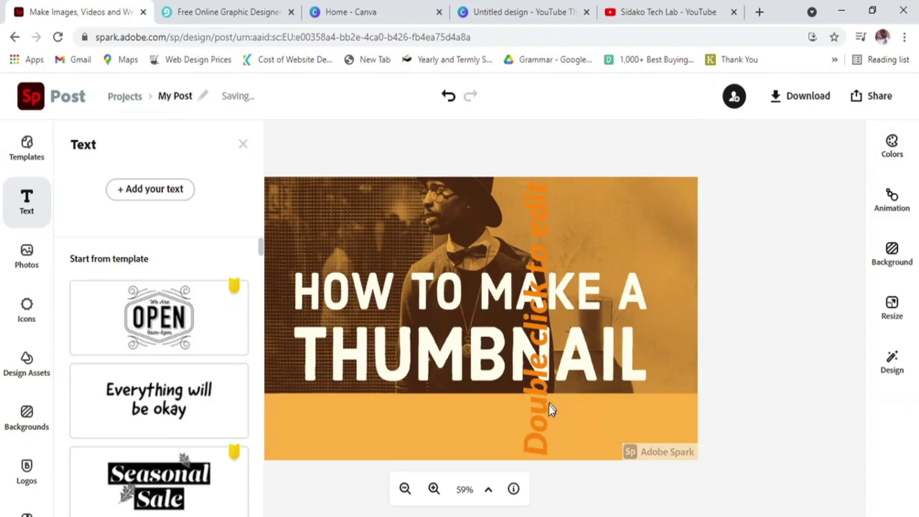
{"action": "left_click_drag", "start_coordinate": [542, 298], "coordinate": [550, 290]}
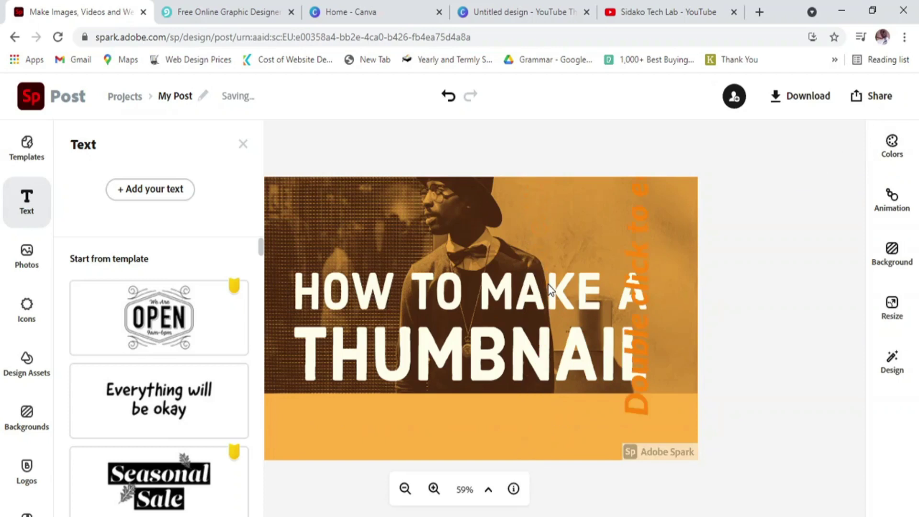
Delete the vertical orange "Double click to edit" placeholder text that overlaps the end of the headline
{"action": "left_click", "coordinate": [649, 251]}
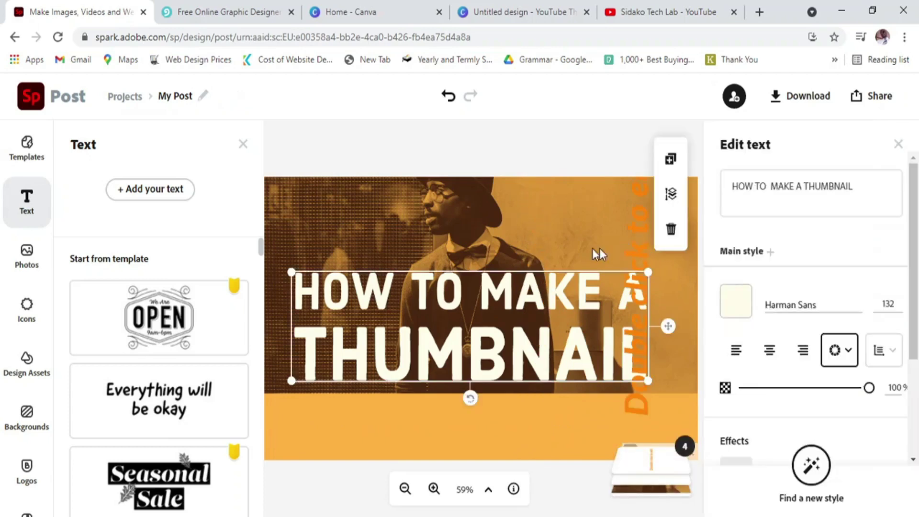
{"action": "left_click", "coordinate": [635, 238]}
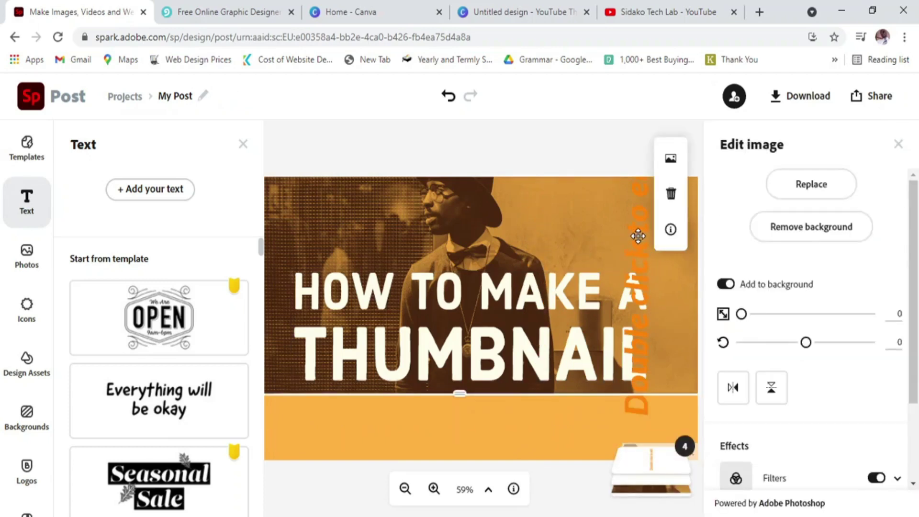
{"action": "left_click", "coordinate": [638, 236]}
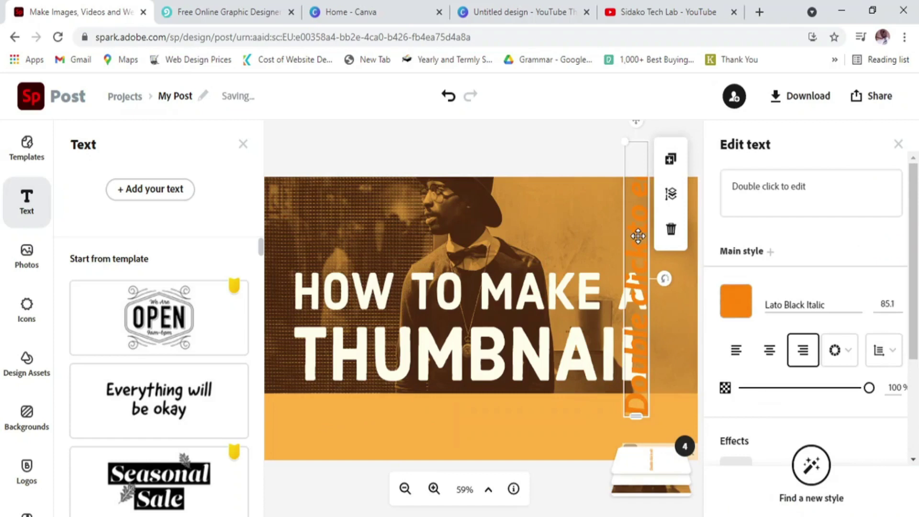
{"action": "left_click", "coordinate": [671, 231]}
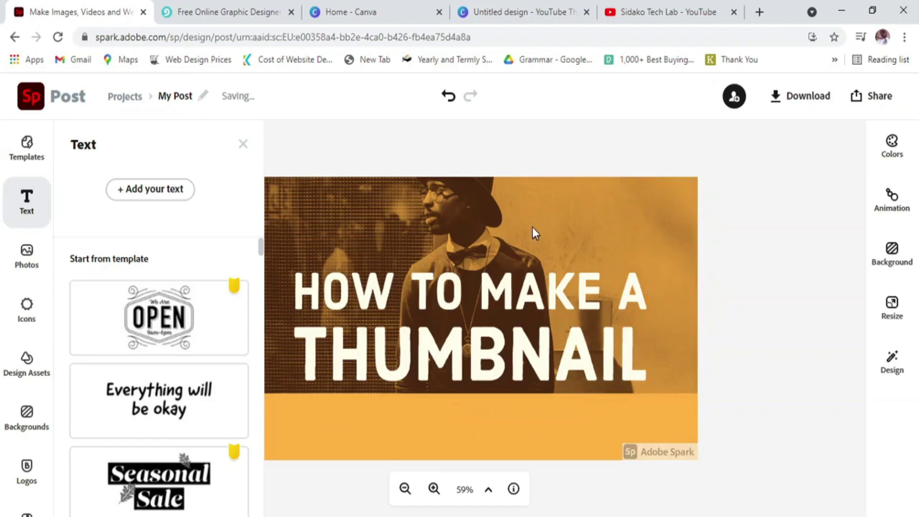
{"action": "left_click", "coordinate": [476, 276]}
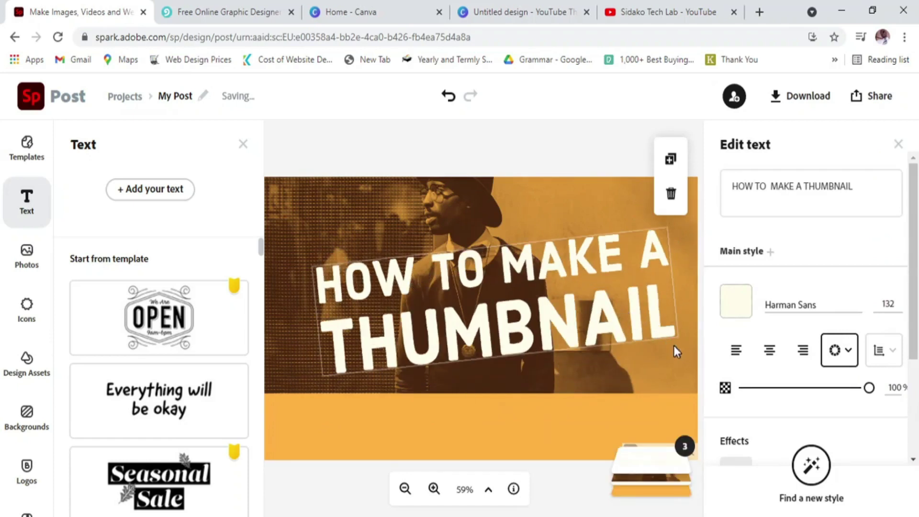
{"action": "key", "text": "ctrl+z"}
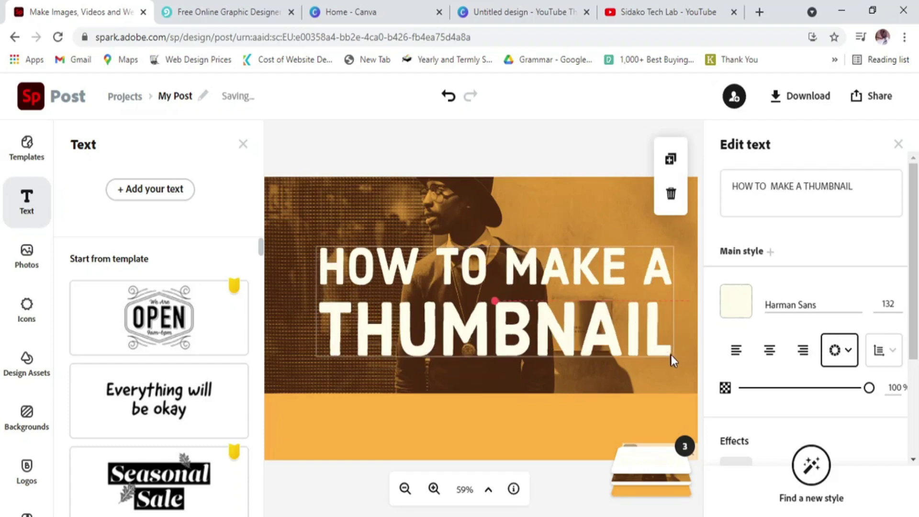
{"action": "mouse_move", "coordinate": [870, 395]}
{"action": "left_mouse_down"}
{"action": "mouse_move", "coordinate": [819, 392]}
{"action": "mouse_move", "coordinate": [876, 385]}
{"action": "left_mouse_up"}
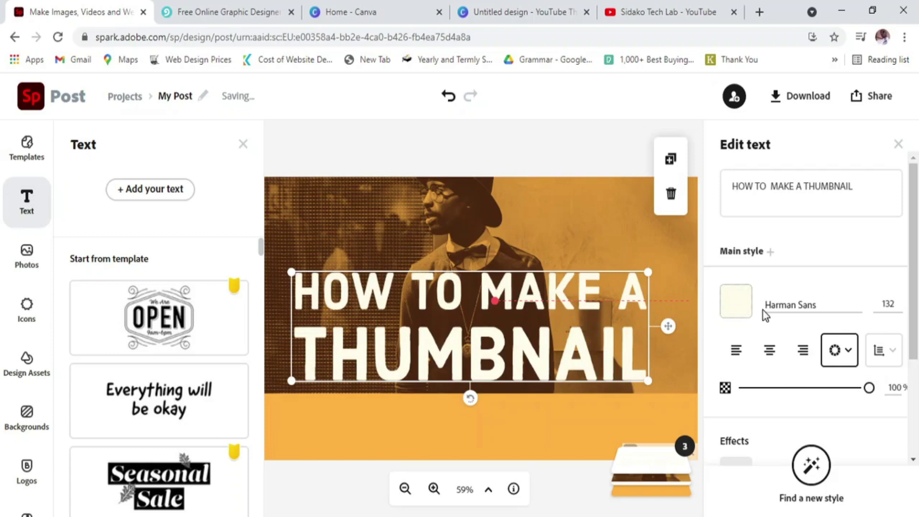
Try orange, dark red and dusty rose on the headline, and settle on the suggested green #468966
{"action": "left_click", "coordinate": [737, 306]}
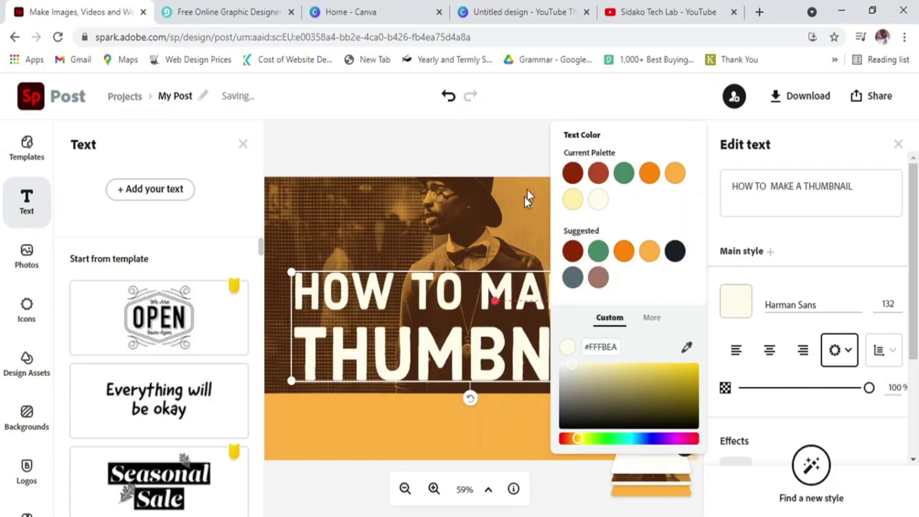
{"action": "left_click", "coordinate": [599, 252]}
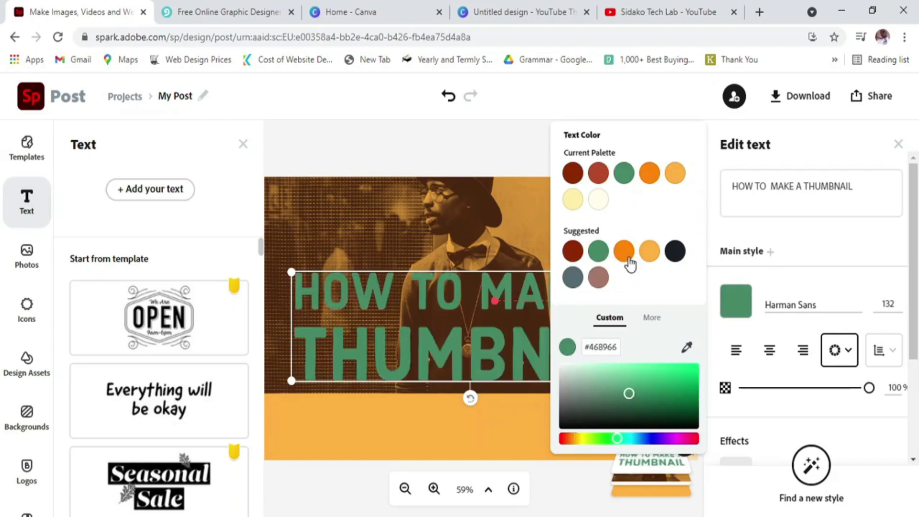
{"action": "left_click", "coordinate": [625, 253]}
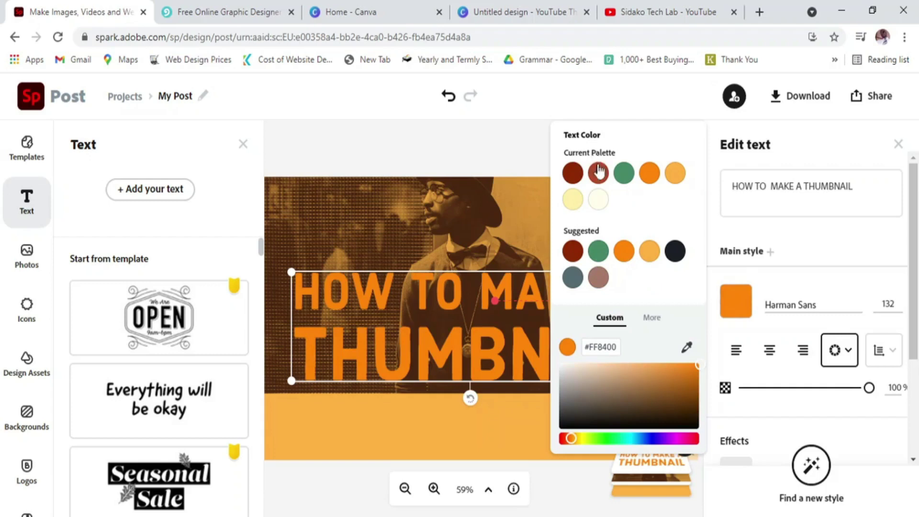
{"action": "left_click", "coordinate": [574, 174]}
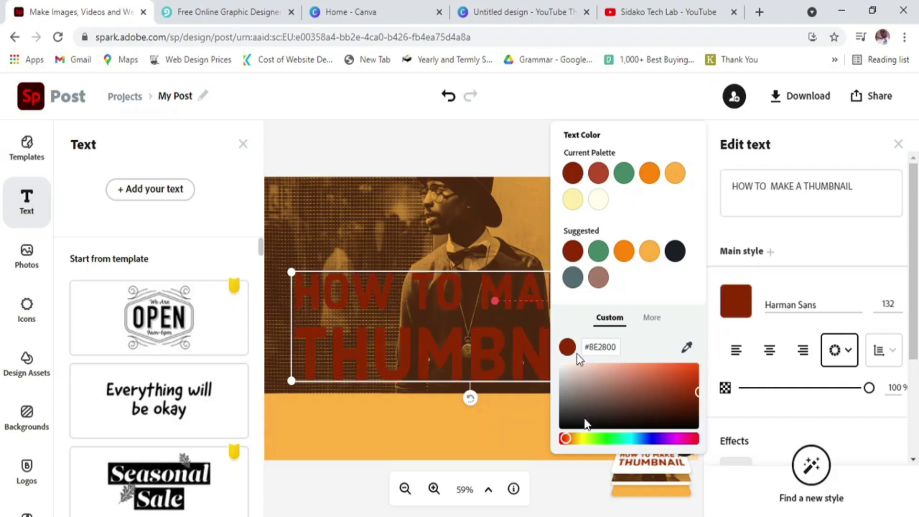
{"action": "left_click", "coordinate": [600, 279]}
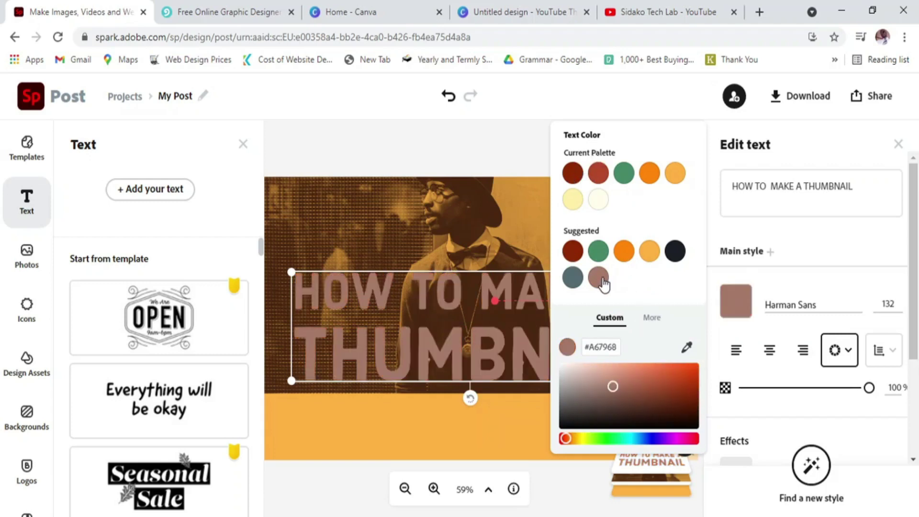
{"action": "left_click", "coordinate": [599, 253]}
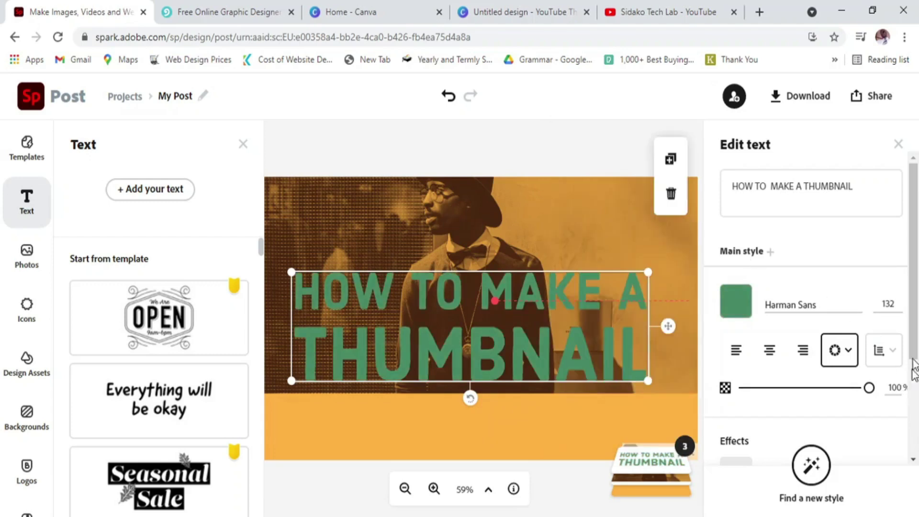
Change the font of the "HOW TO MAKE A THUMBNAIL" headline to Montserrat Regular
{"action": "left_click", "coordinate": [835, 305]}
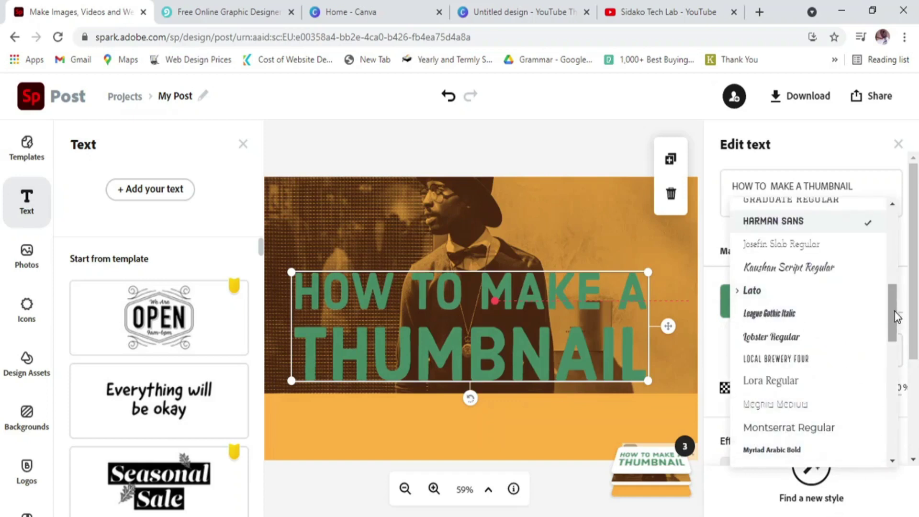
{"action": "left_click_drag", "start_coordinate": [890, 306], "coordinate": [891, 332]}
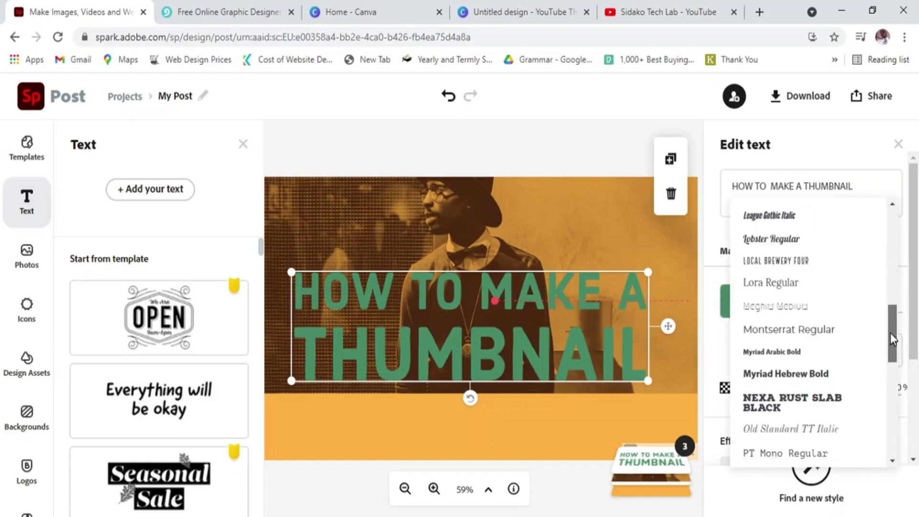
{"action": "left_click", "coordinate": [820, 320]}
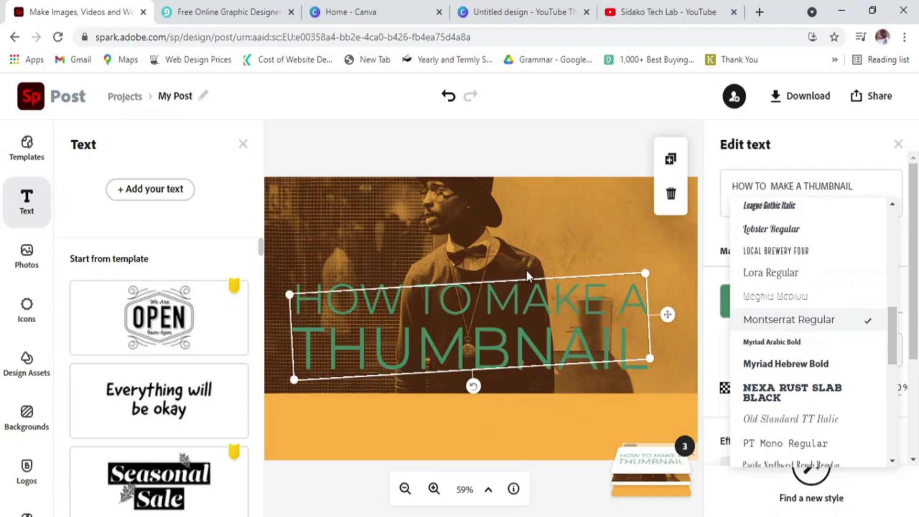
{"action": "left_click", "coordinate": [527, 271]}
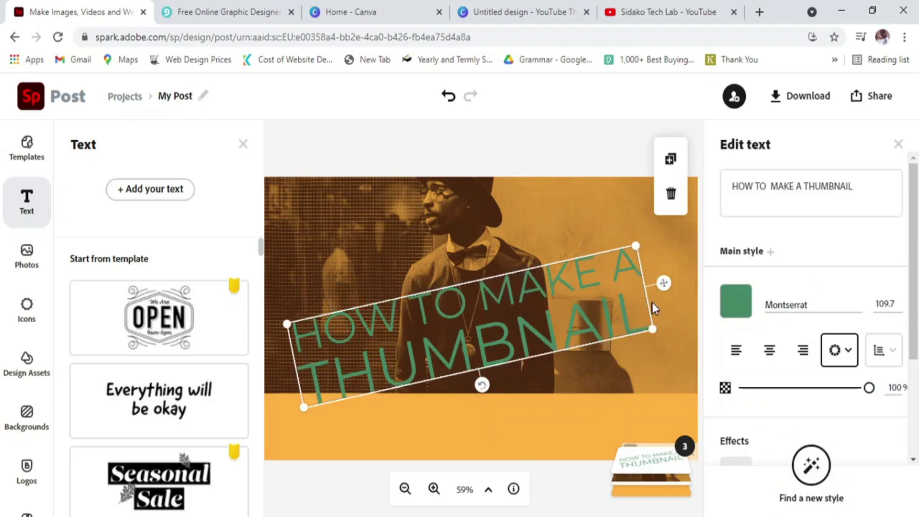
Try the headline as a narrow, steeply tilted four-line block at the lower left of the design, undoing some rotations
{"action": "left_click_drag", "start_coordinate": [686, 342], "coordinate": [478, 438]}
{"action": "left_click_drag", "start_coordinate": [406, 273], "coordinate": [422, 340]}
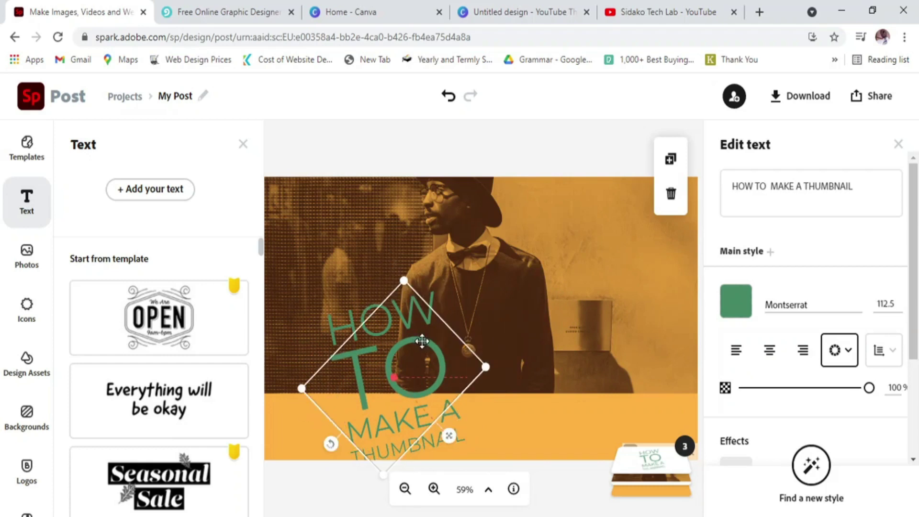
{"action": "key", "text": "ctrl+z"}
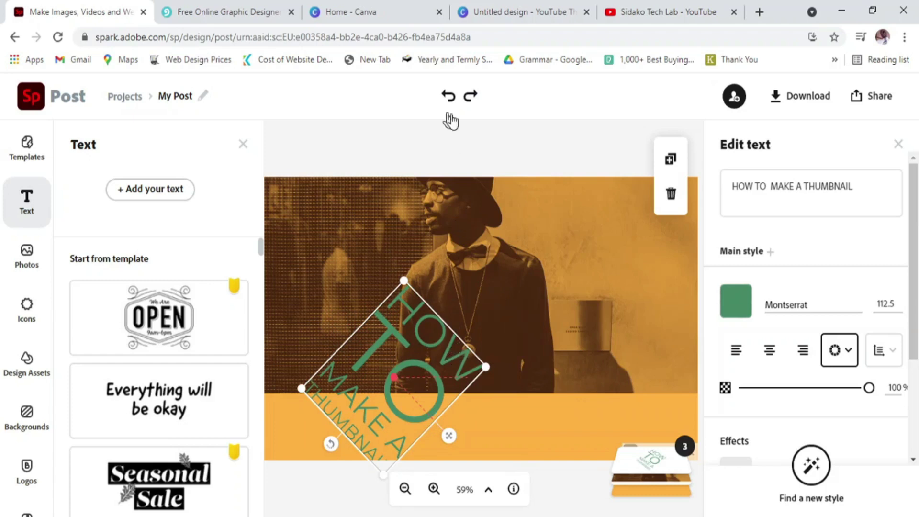
{"action": "left_click", "coordinate": [448, 96]}
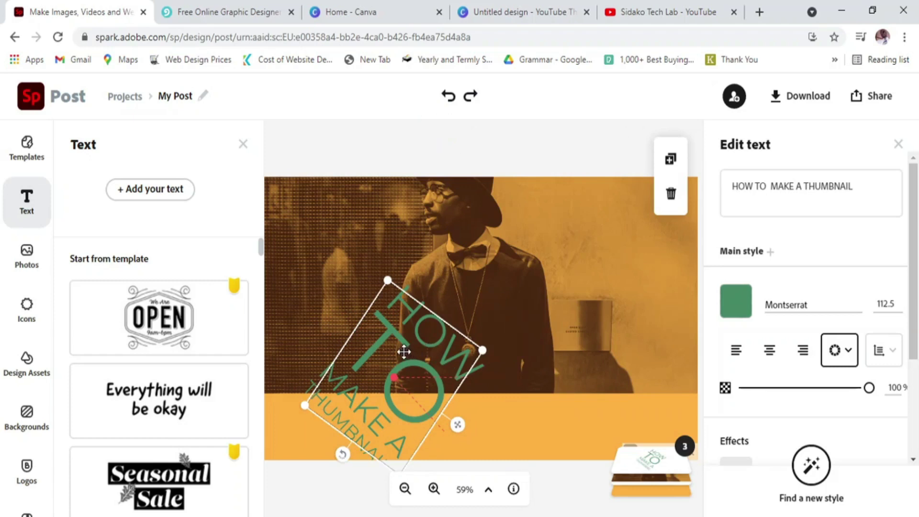
{"action": "left_click", "coordinate": [450, 97]}
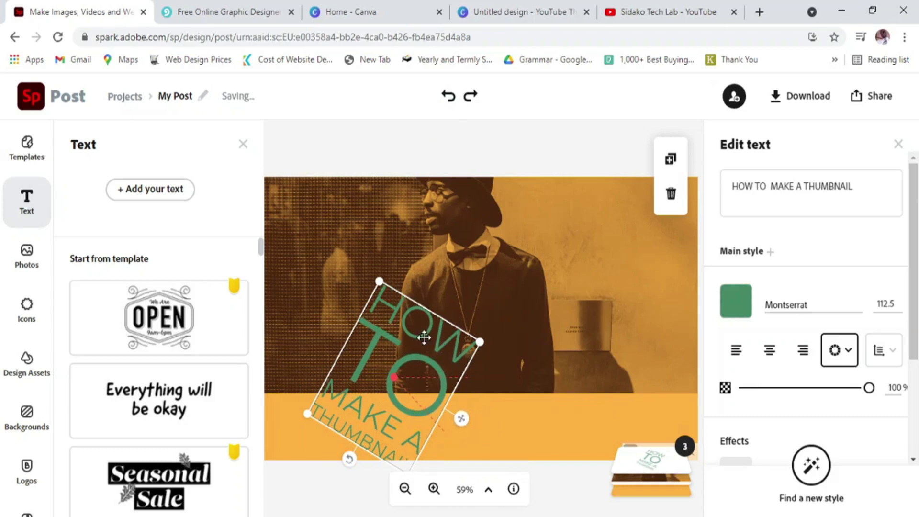
{"action": "left_click", "coordinate": [386, 316]}
{"action": "mouse_move", "coordinate": [338, 284]}
{"action": "left_mouse_down"}
{"action": "mouse_move", "coordinate": [341, 274]}
{"action": "mouse_move", "coordinate": [355, 282]}
{"action": "left_mouse_up"}
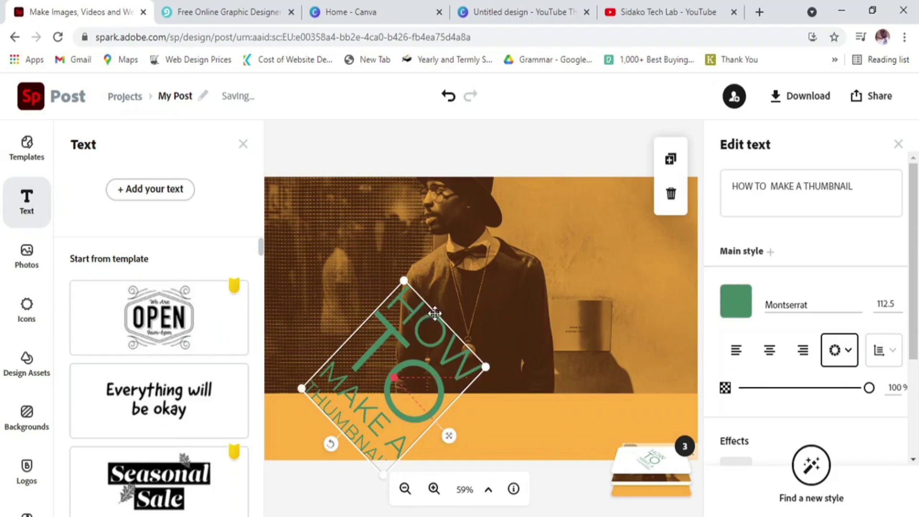
Move the tilted headline block upward and rotate it until its four lines are level
{"action": "left_click", "coordinate": [458, 431]}
{"action": "left_click_drag", "start_coordinate": [458, 431], "coordinate": [485, 403]}
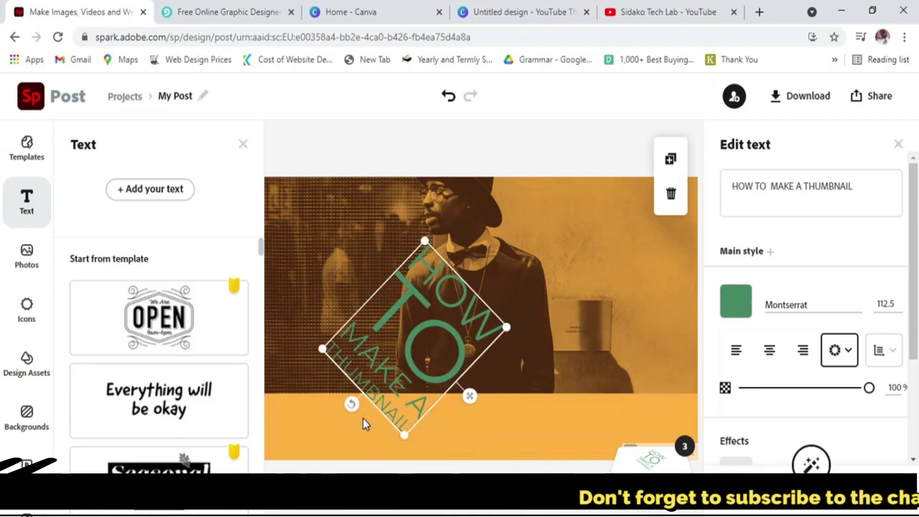
{"action": "left_click_drag", "start_coordinate": [352, 406], "coordinate": [416, 438]}
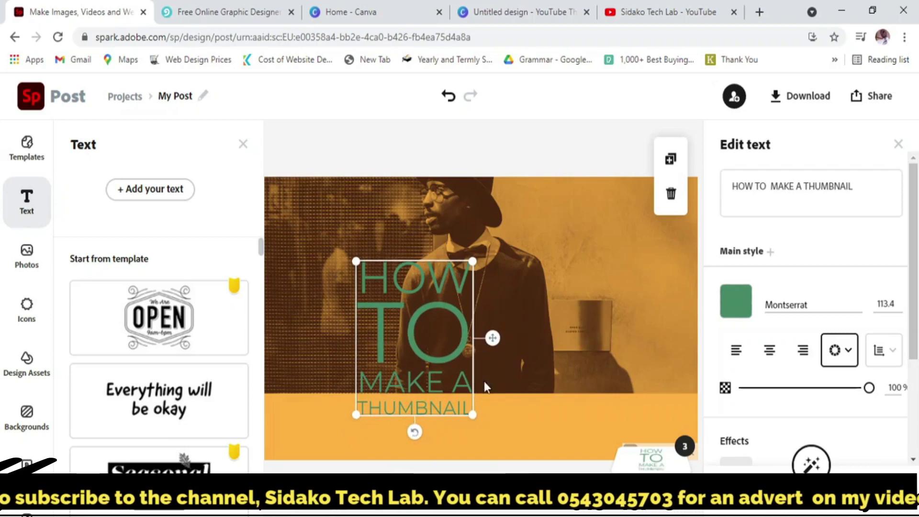
Widen the headline box so the text wraps onto three lines, try tilting it clockwise, and undo the last rotation
{"action": "left_click_drag", "start_coordinate": [472, 414], "coordinate": [648, 383]}
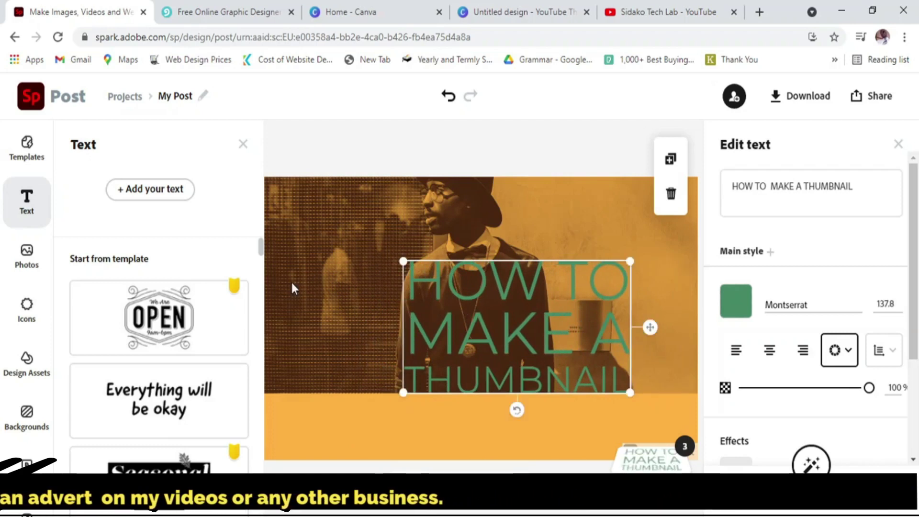
{"action": "left_click_drag", "start_coordinate": [404, 262], "coordinate": [410, 244]}
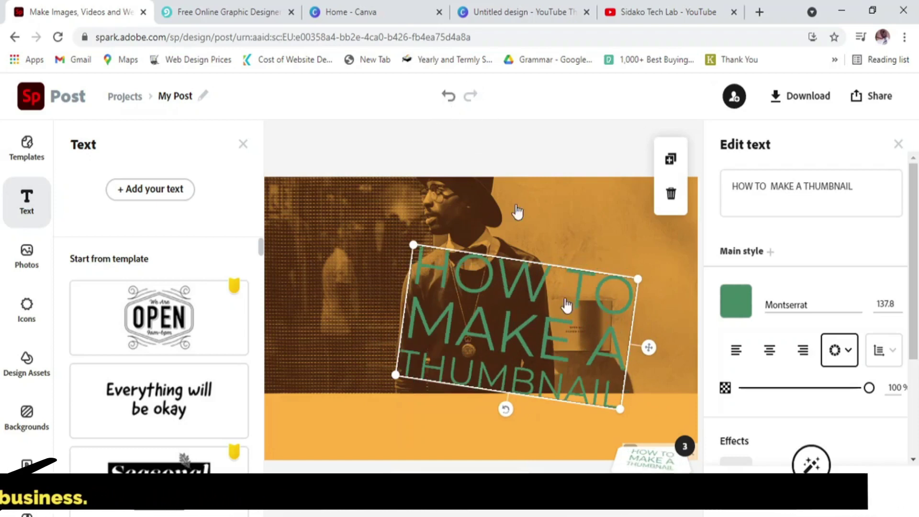
{"action": "key", "text": "ctrl+z"}
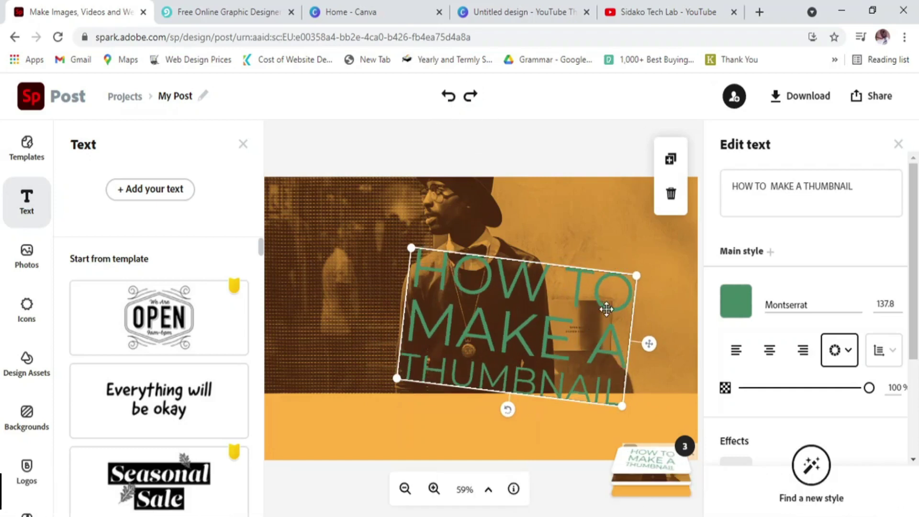
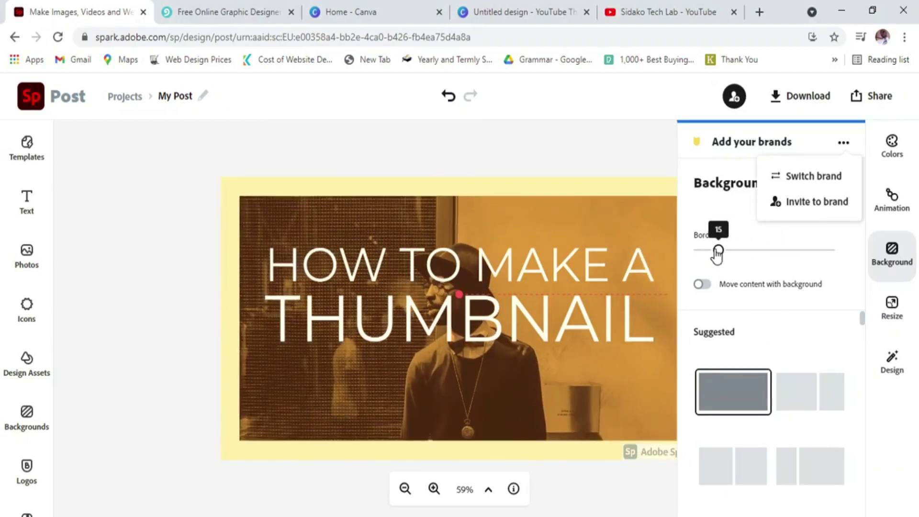
Try the unequal and equal two-column background layouts, and return to the single-cell layout
{"action": "left_click", "coordinate": [804, 413]}
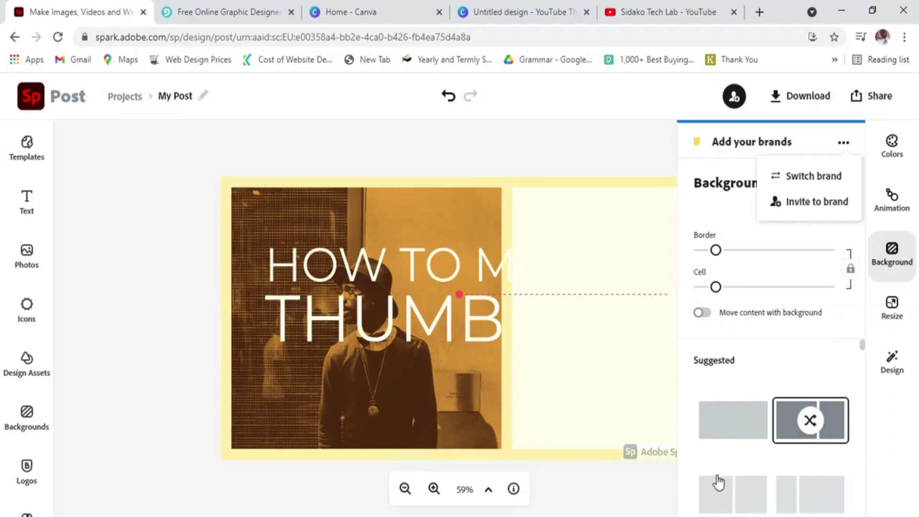
{"action": "left_click", "coordinate": [729, 488]}
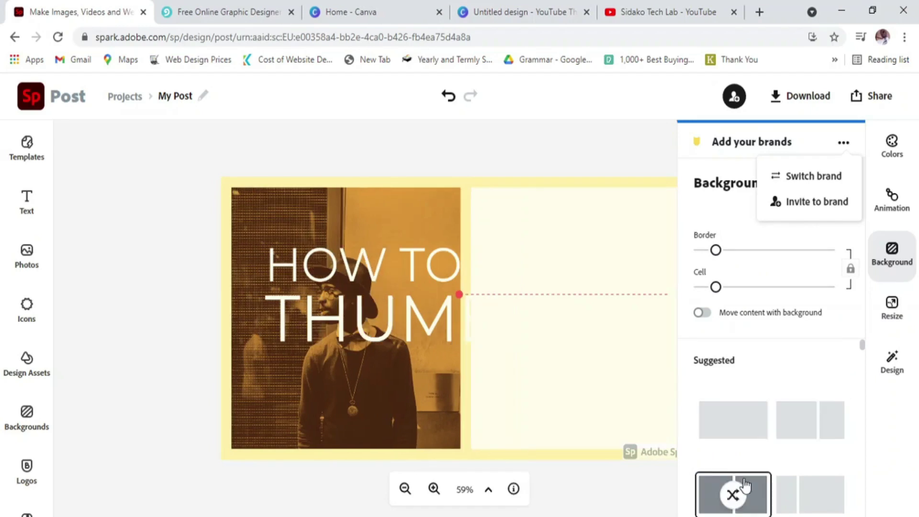
{"action": "left_click", "coordinate": [747, 418]}
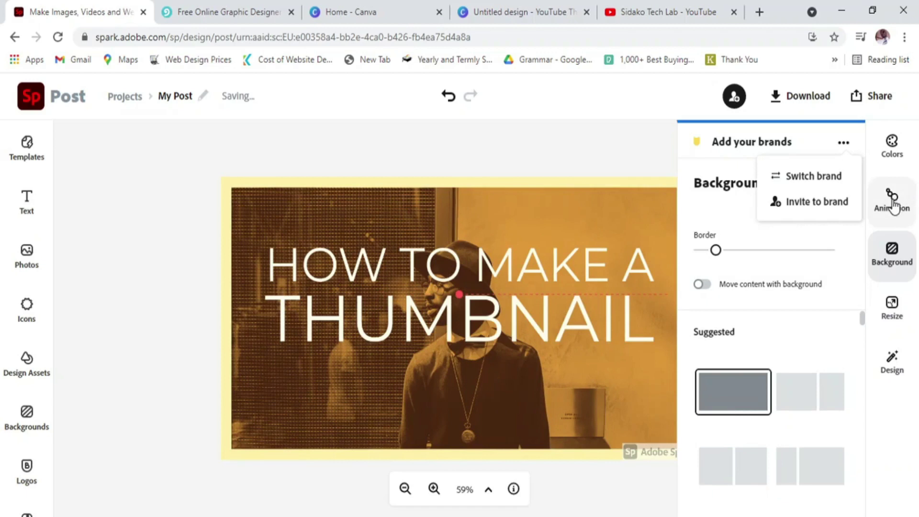
Try the gold and dark green decorative palette, and recolor the design with the red, beige, sage and teal one
{"action": "left_click", "coordinate": [893, 146]}
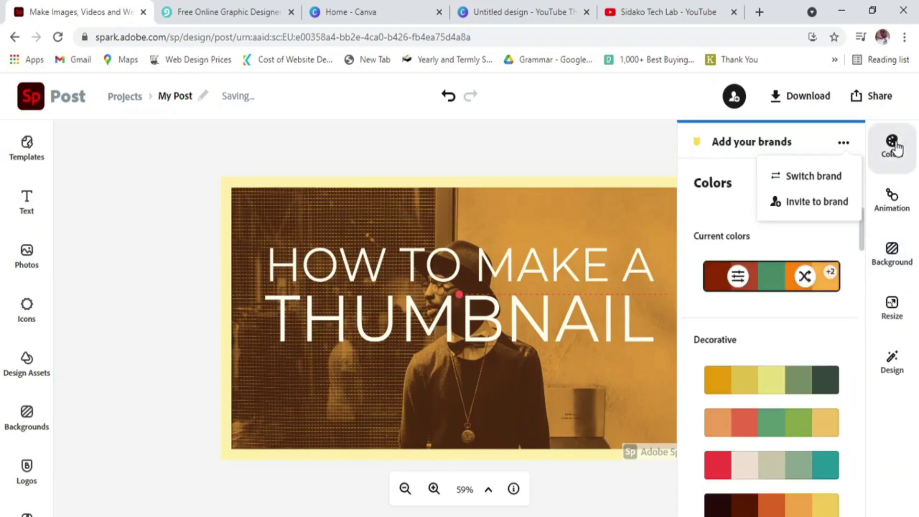
{"action": "left_click", "coordinate": [755, 392]}
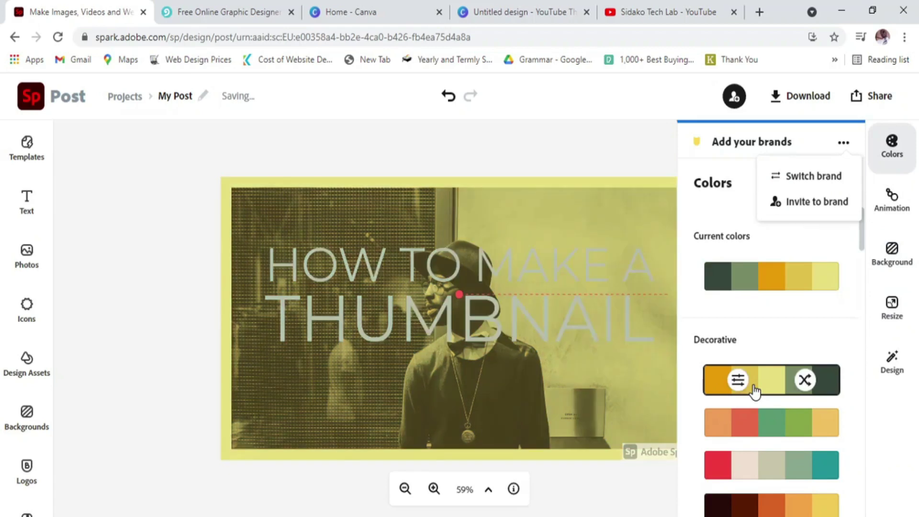
{"action": "left_click", "coordinate": [750, 468]}
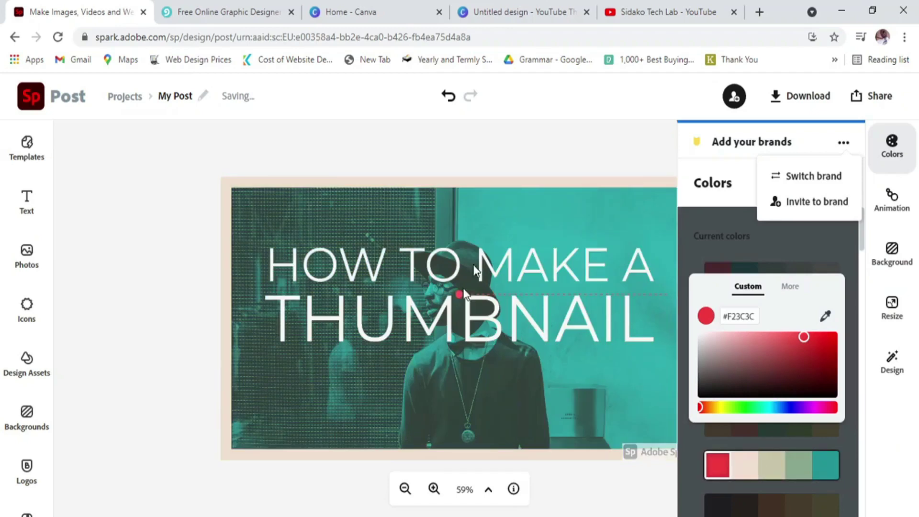
{"action": "left_click", "coordinate": [128, 377]}
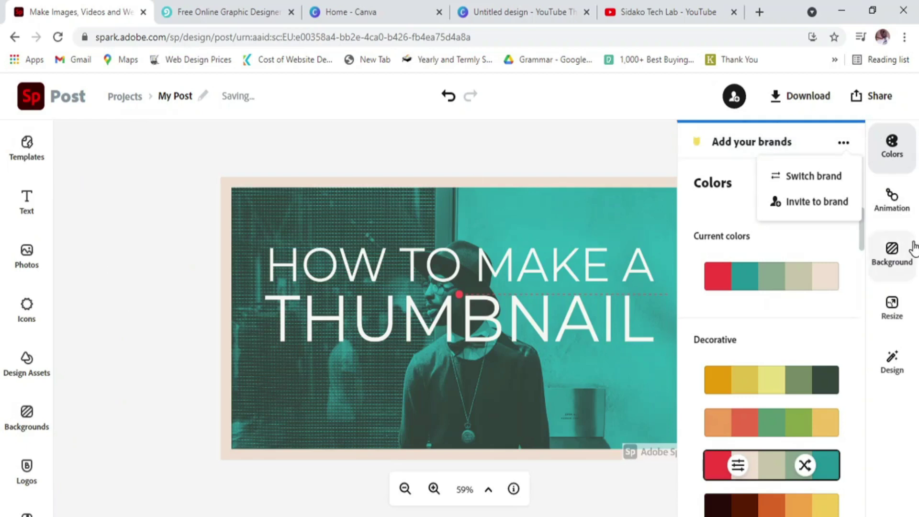
Browse the featured templates found for "youtube thumbnail"
{"action": "left_click", "coordinate": [25, 160]}
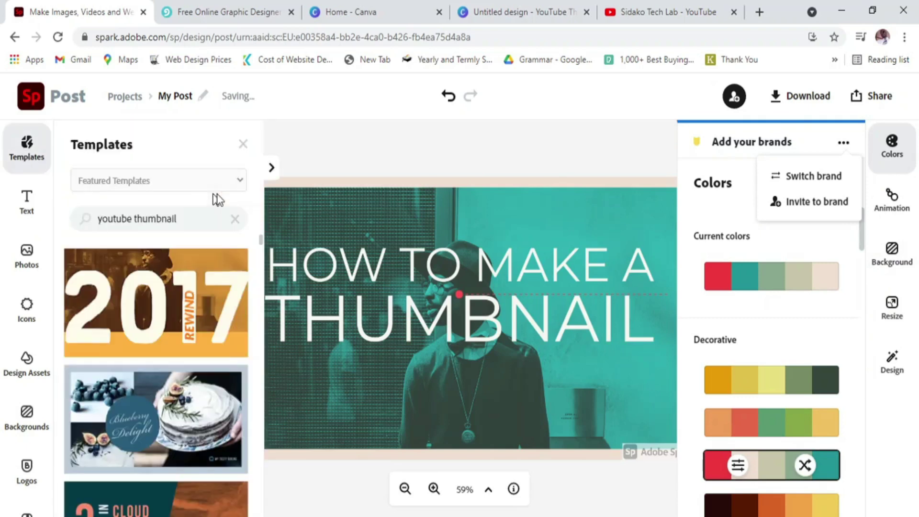
{"action": "left_click_drag", "start_coordinate": [261, 242], "coordinate": [263, 264]}
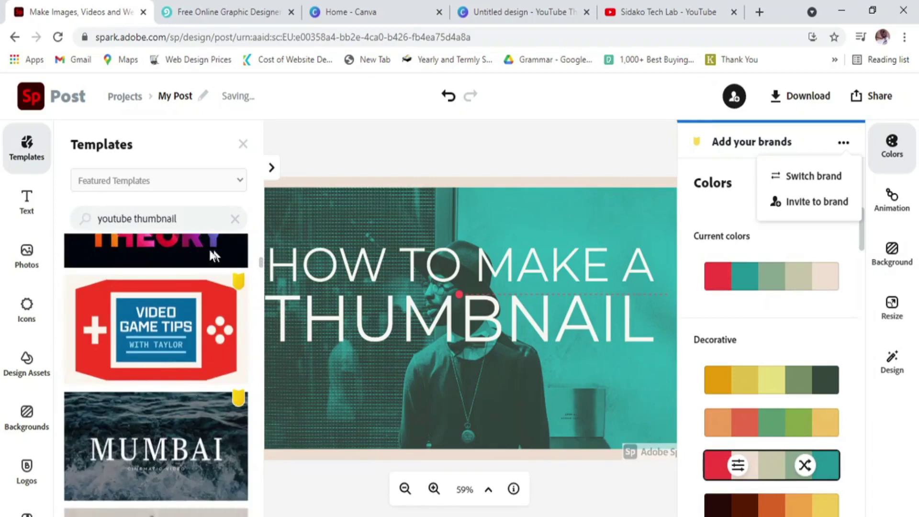
{"action": "left_click_drag", "start_coordinate": [263, 268], "coordinate": [263, 283]}
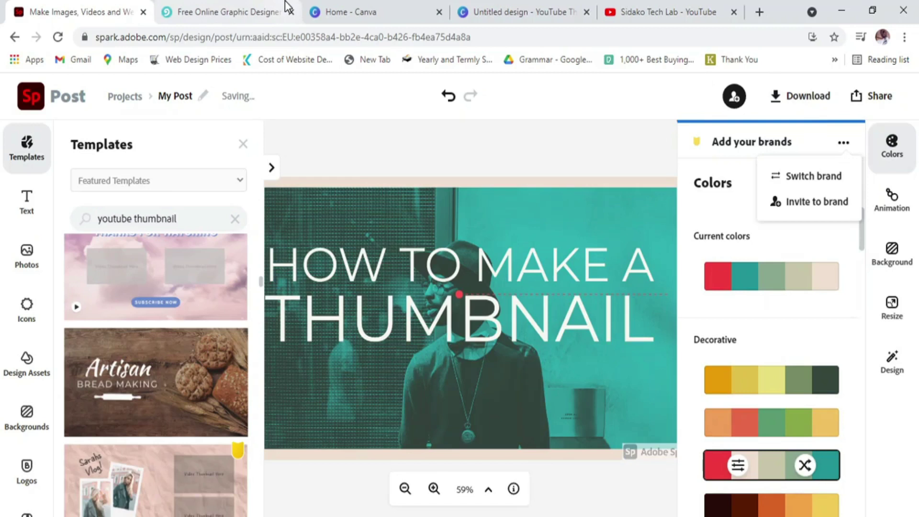
Switch to FotoJet, start a YouTube Thumbnail design, and load the "How to Improve Your Photography Skills" template
{"action": "left_click", "coordinate": [201, 6]}
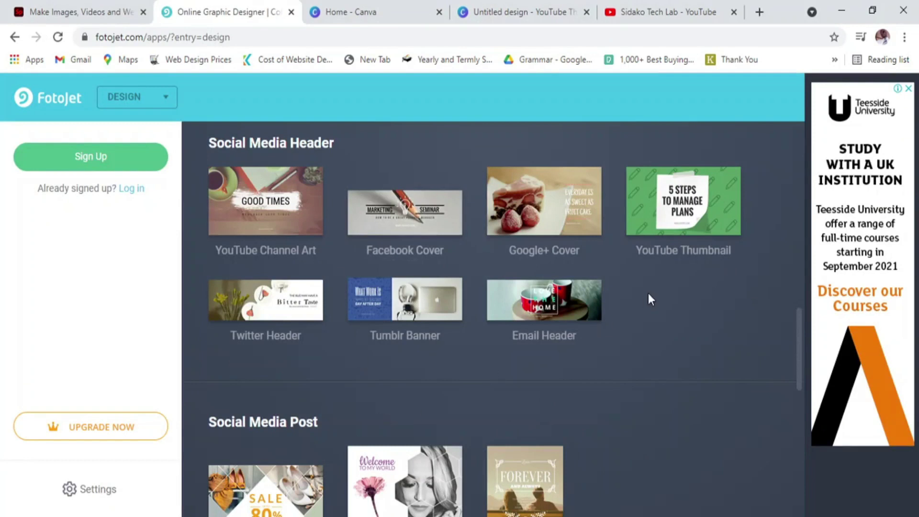
{"action": "left_click", "coordinate": [685, 209]}
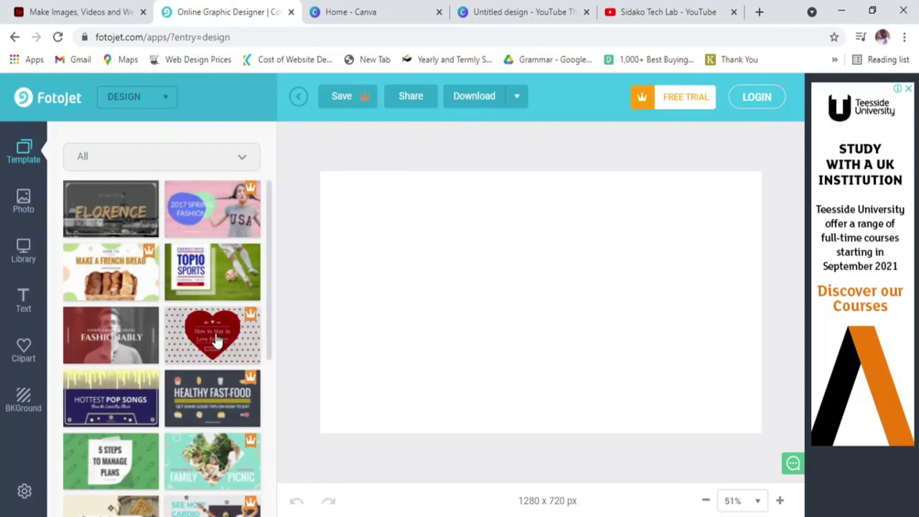
{"action": "left_click", "coordinate": [136, 343]}
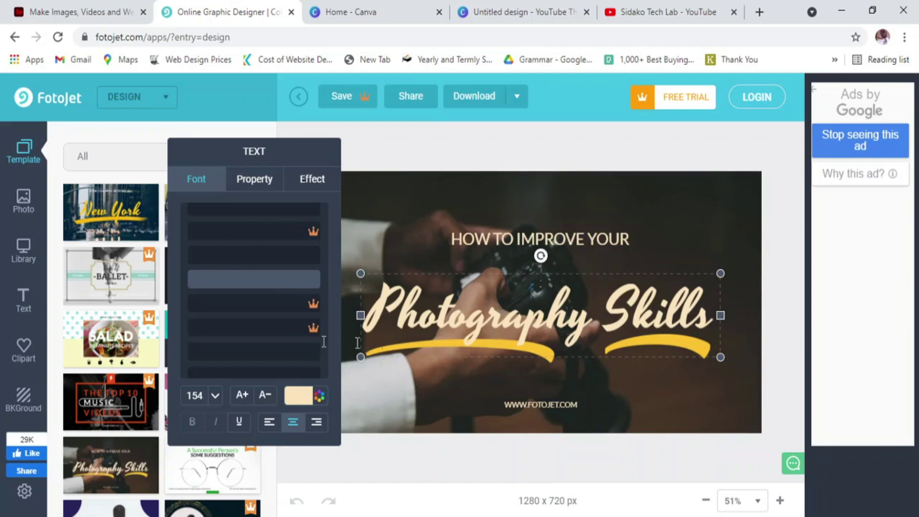
Review the font and layer options for the "Photography Skills" headline, try an outline on it, and turn on its glow
{"action": "left_click_drag", "start_coordinate": [327, 340], "coordinate": [329, 190]}
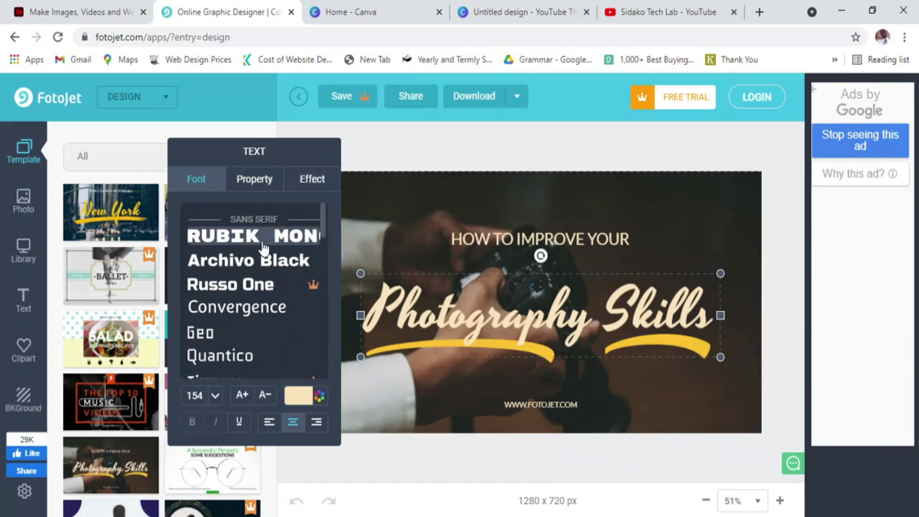
{"action": "left_click", "coordinate": [255, 180]}
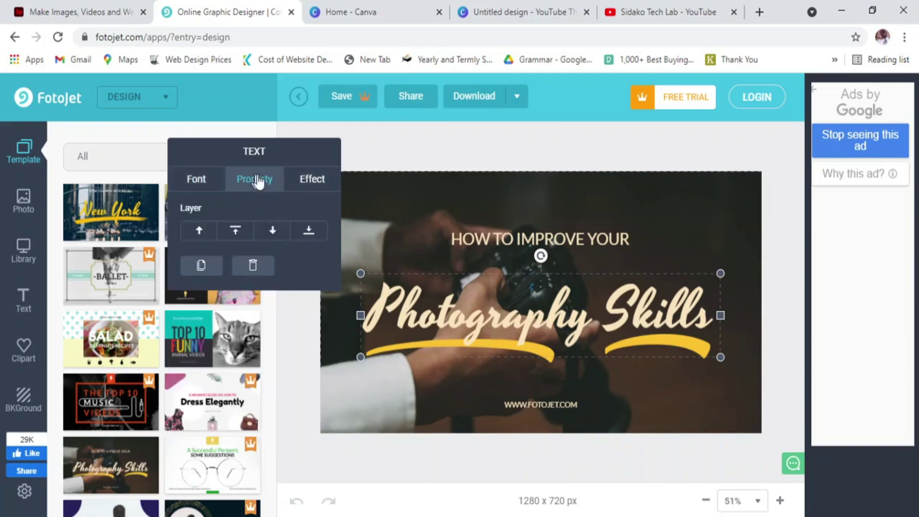
{"action": "left_click", "coordinate": [303, 188]}
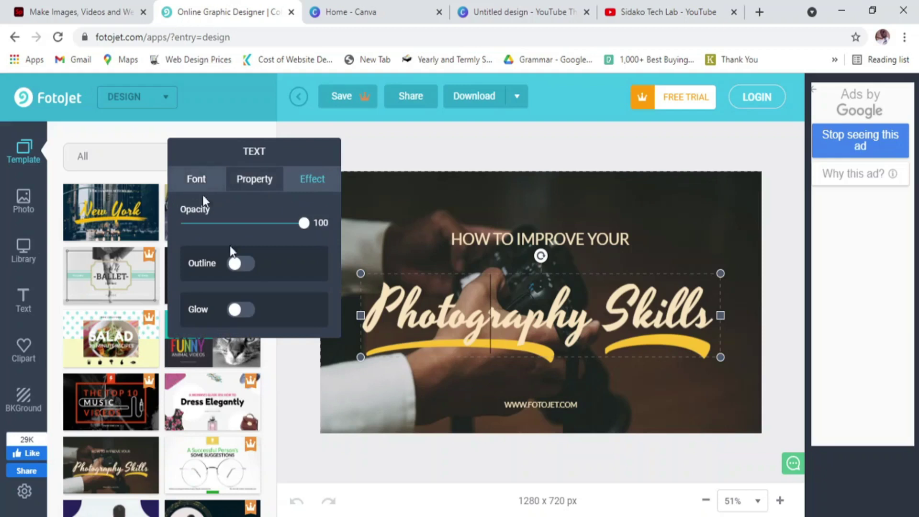
{"action": "left_click", "coordinate": [246, 274]}
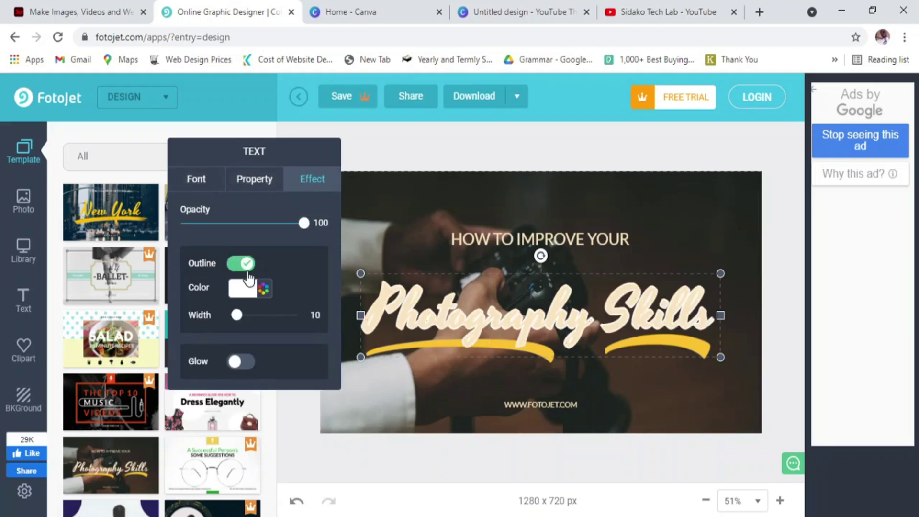
{"action": "left_click", "coordinate": [243, 268]}
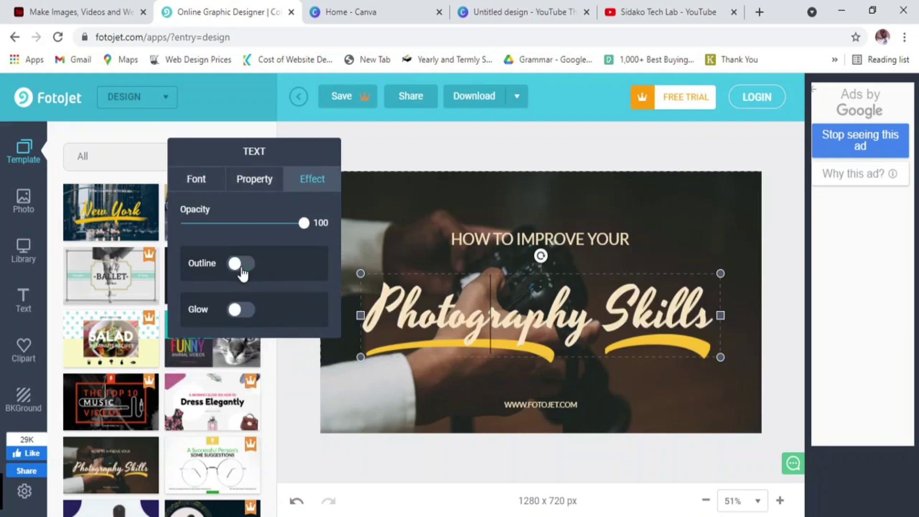
{"action": "left_click", "coordinate": [244, 311]}
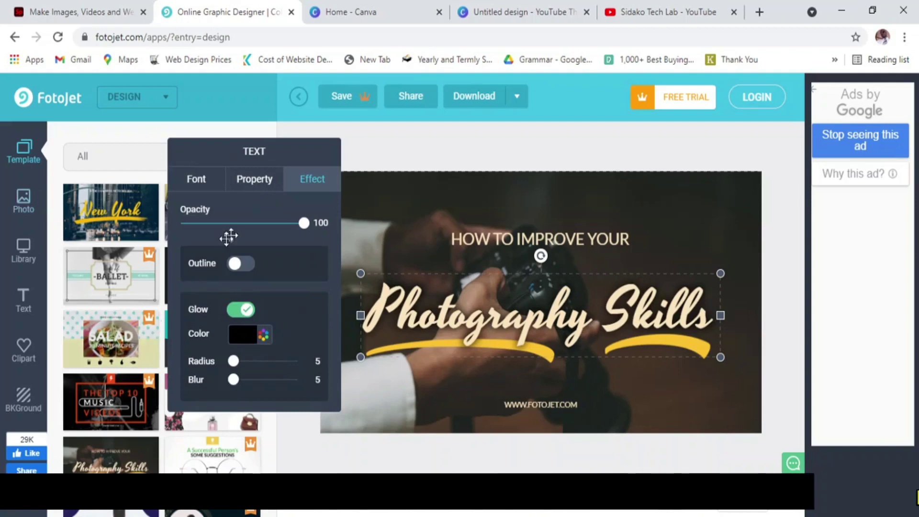
Replace the "Photography Skills" headline text with "HOW TO MAKE THUMBNAIL"
{"action": "left_click_drag", "start_coordinate": [368, 316], "coordinate": [697, 306]}
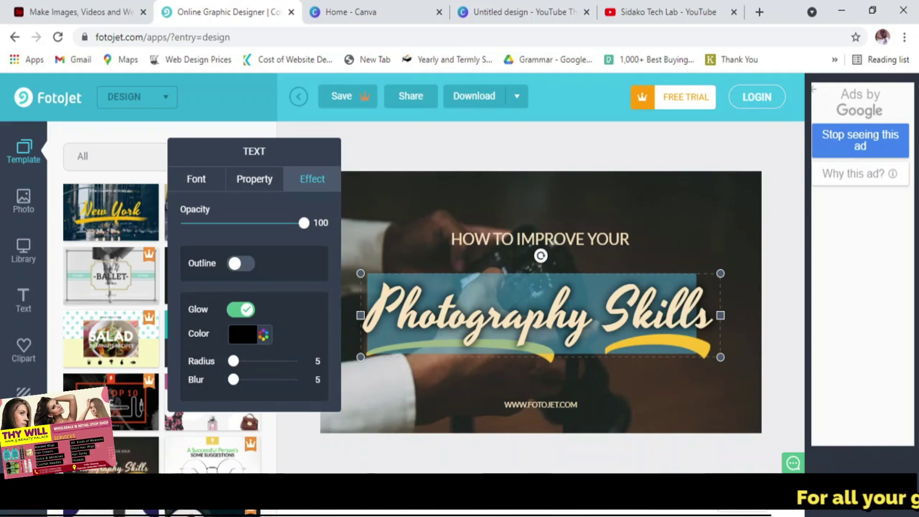
{"action": "type", "text": "HOs"}
{"action": "key", "text": "BackSpace"}
{"action": "key", "text": "BackSpace"}
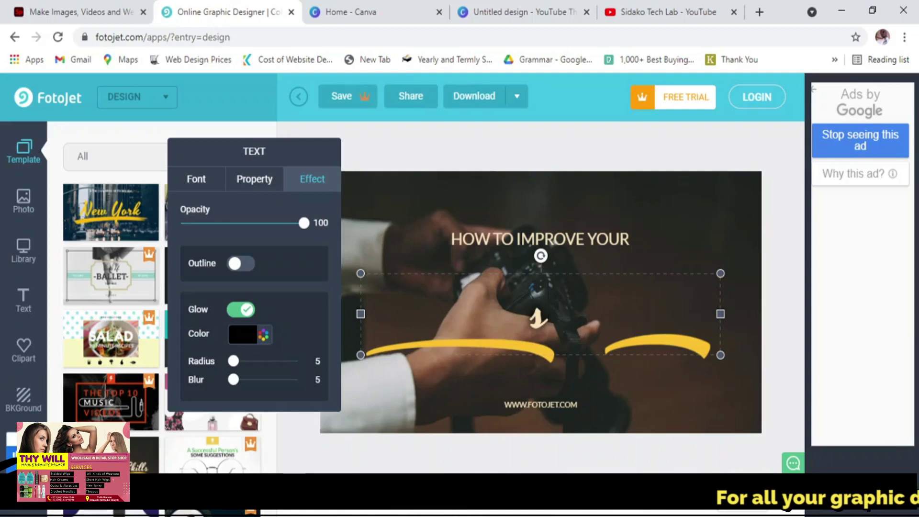
{"action": "key", "text": "BackSpace"}
{"action": "type", "text": "HOW"}
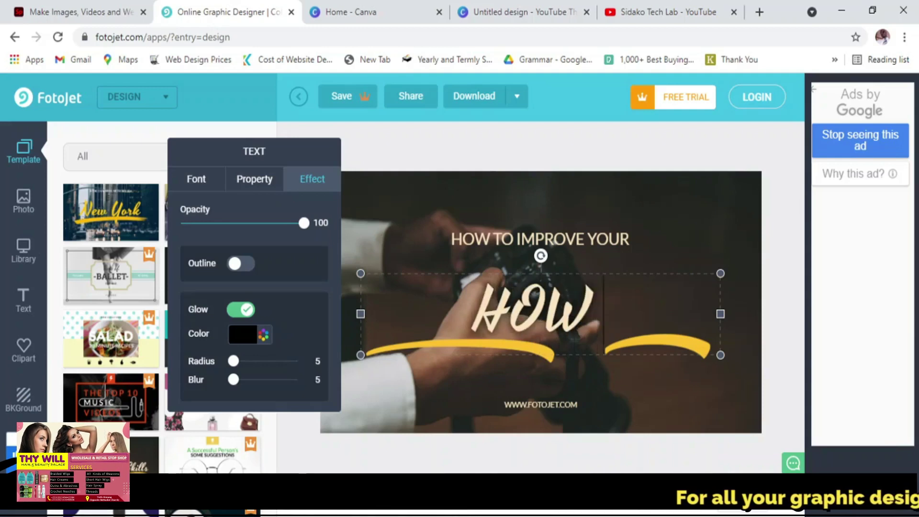
{"action": "type", "text": " TO MA"}
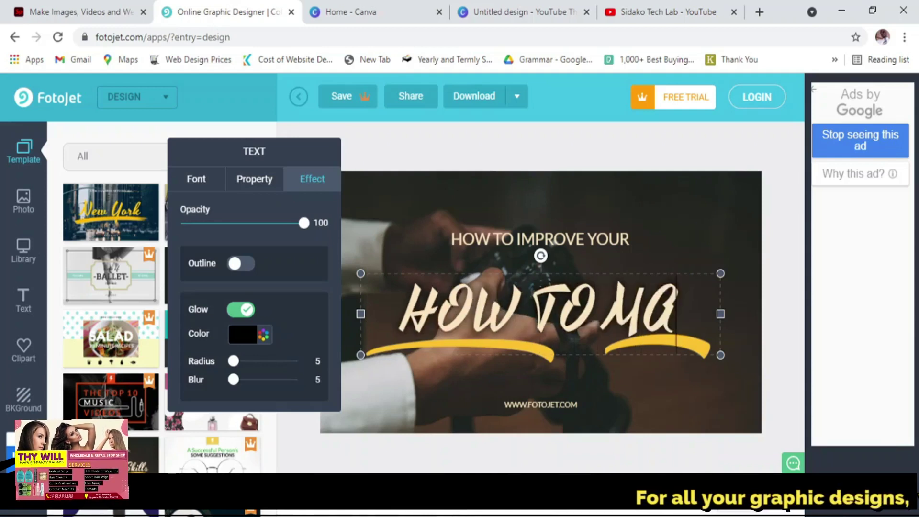
{"action": "type", "text": "KE THU"}
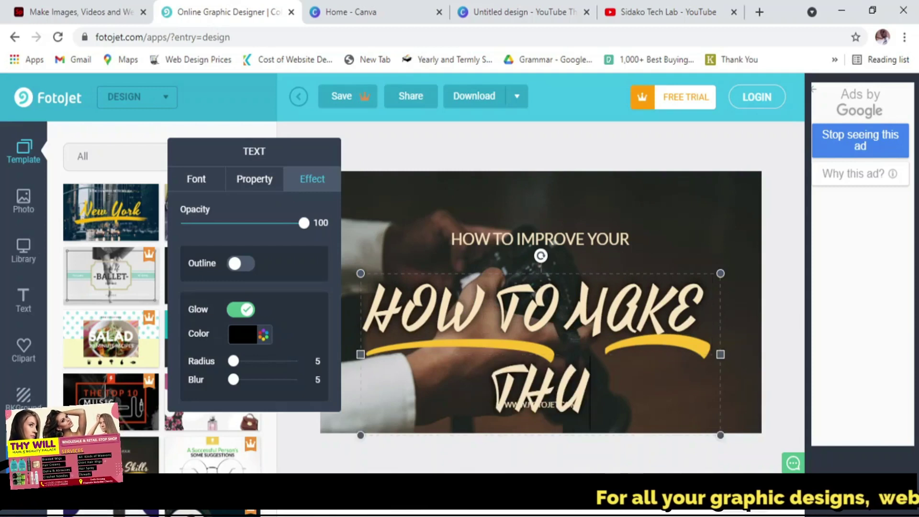
{"action": "type", "text": "MB"}
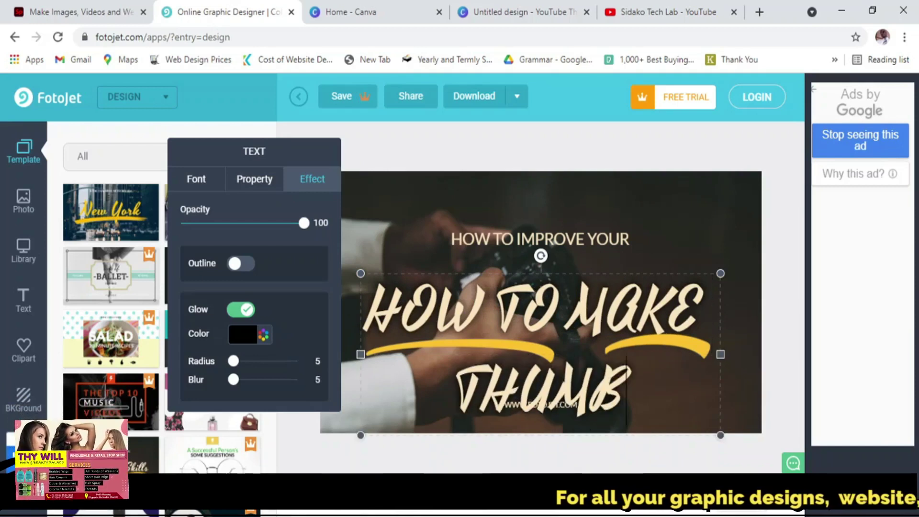
{"action": "type", "text": "NAIL"}
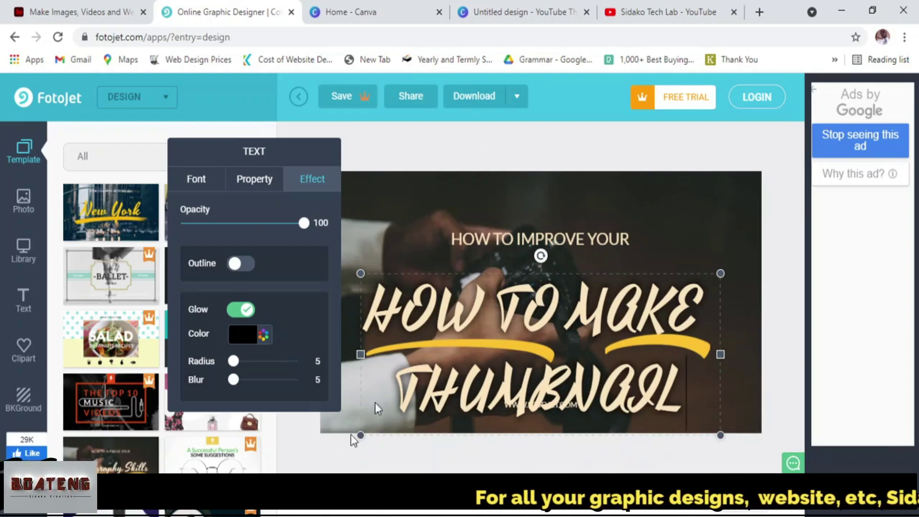
Reduce the headline's font size to 72, try enlarging it to 106, and return it to 72
{"action": "left_click", "coordinate": [214, 190]}
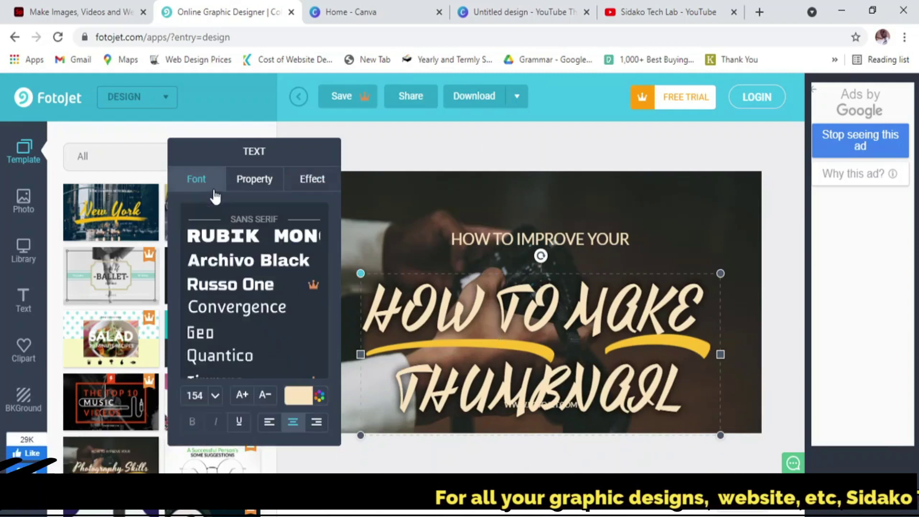
{"action": "left_click", "coordinate": [216, 402]}
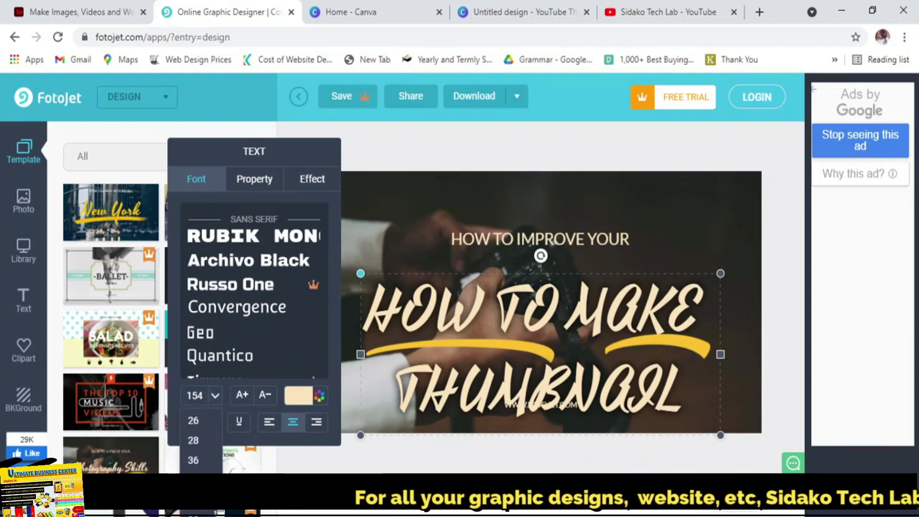
{"action": "left_click", "coordinate": [219, 396]}
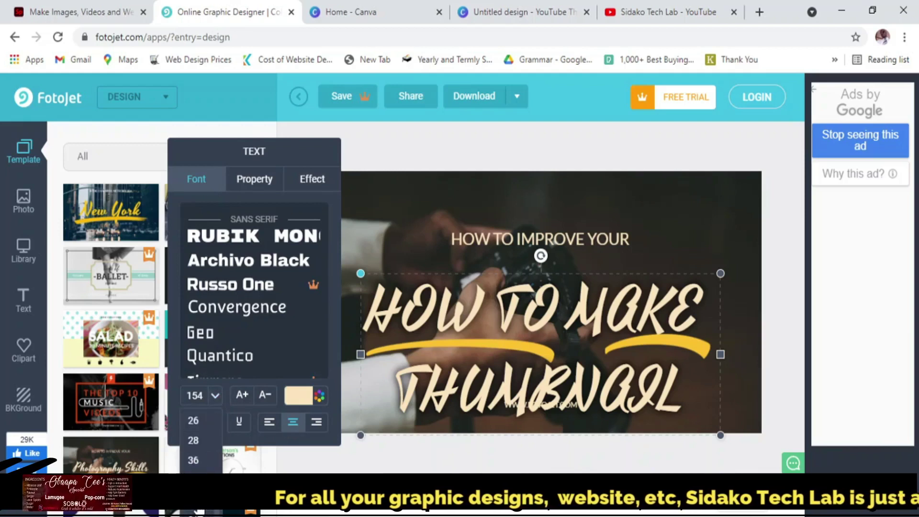
{"action": "left_click", "coordinate": [194, 499]}
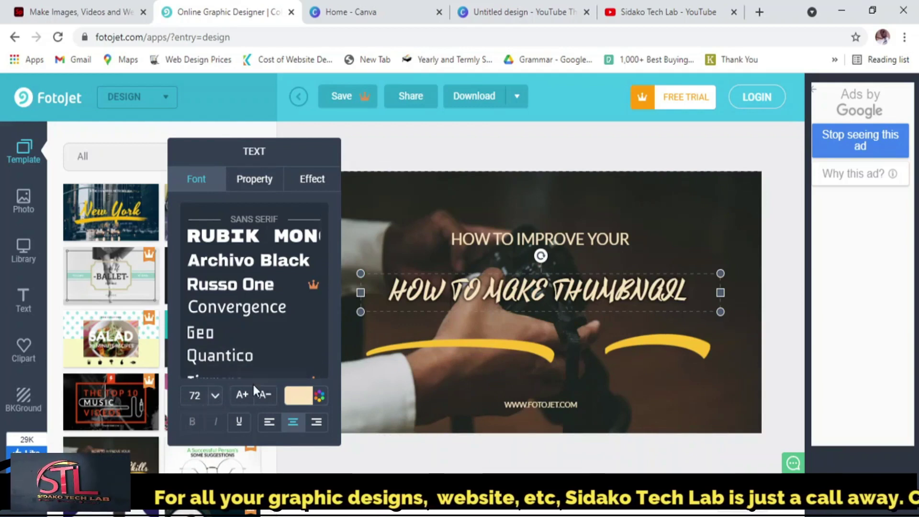
{"action": "left_click", "coordinate": [245, 397]}
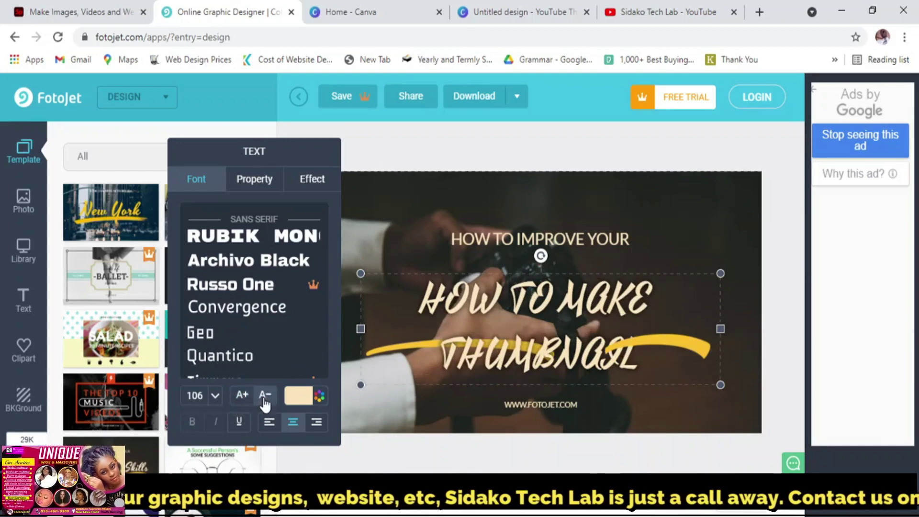
{"action": "left_click", "coordinate": [264, 398]}
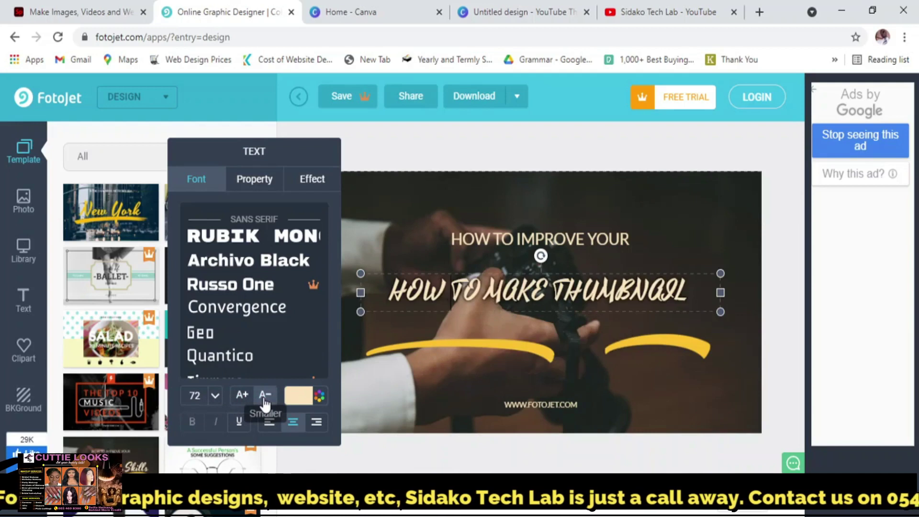
Move the "HOW TO MAKE THUMBNAIL" headline down to just above the yellow brush strokes
{"action": "left_click", "coordinate": [541, 264]}
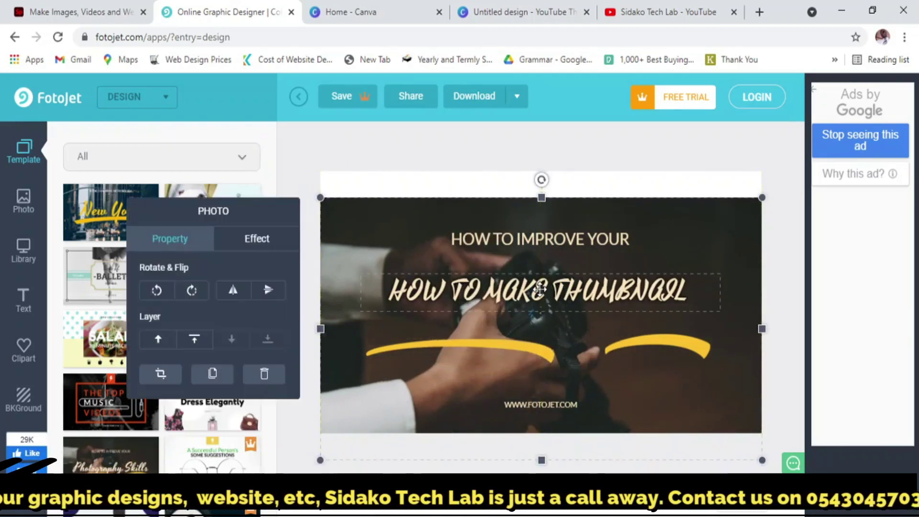
{"action": "left_click", "coordinate": [541, 289]}
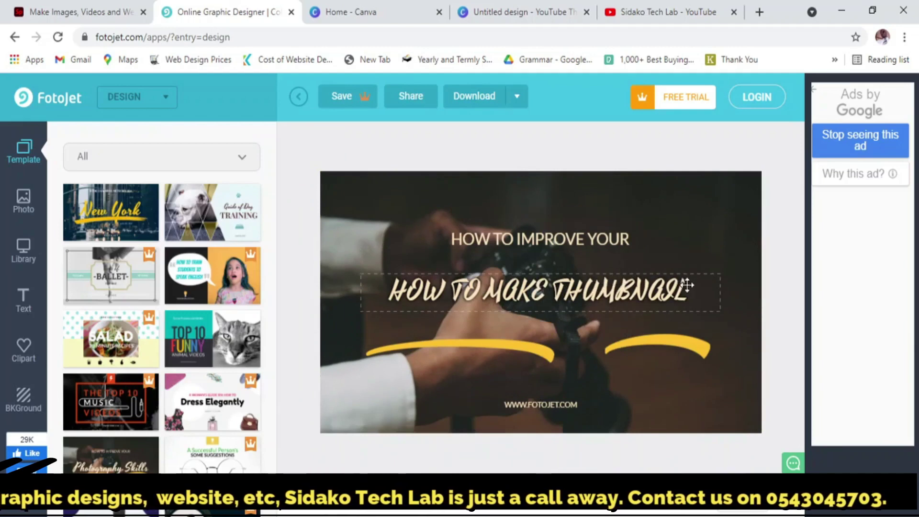
{"action": "left_click", "coordinate": [714, 293]}
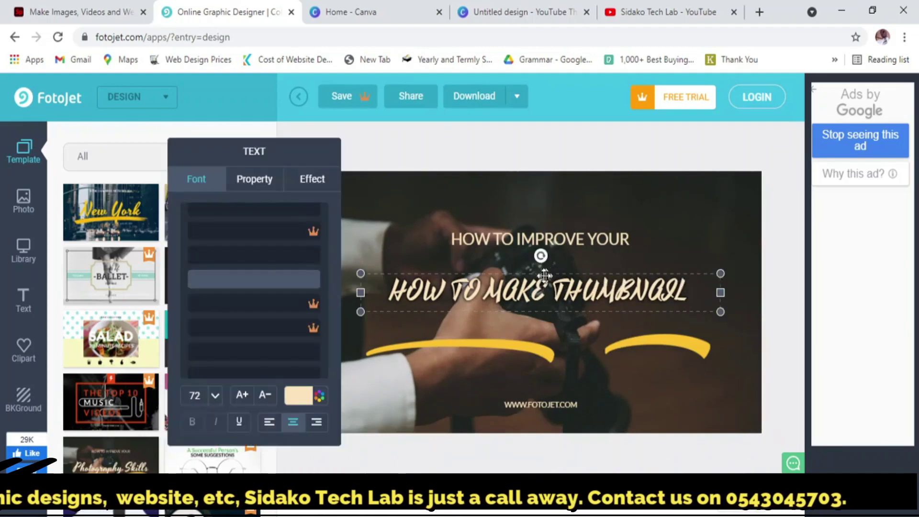
{"action": "left_click_drag", "start_coordinate": [455, 292], "coordinate": [462, 313]}
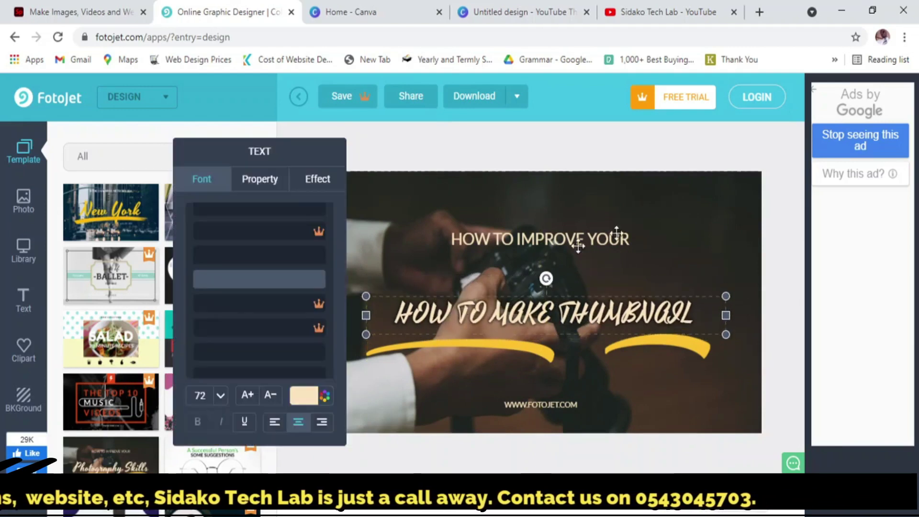
Try a pink text color on the headline and recolor it crimson red
{"action": "left_click", "coordinate": [306, 404]}
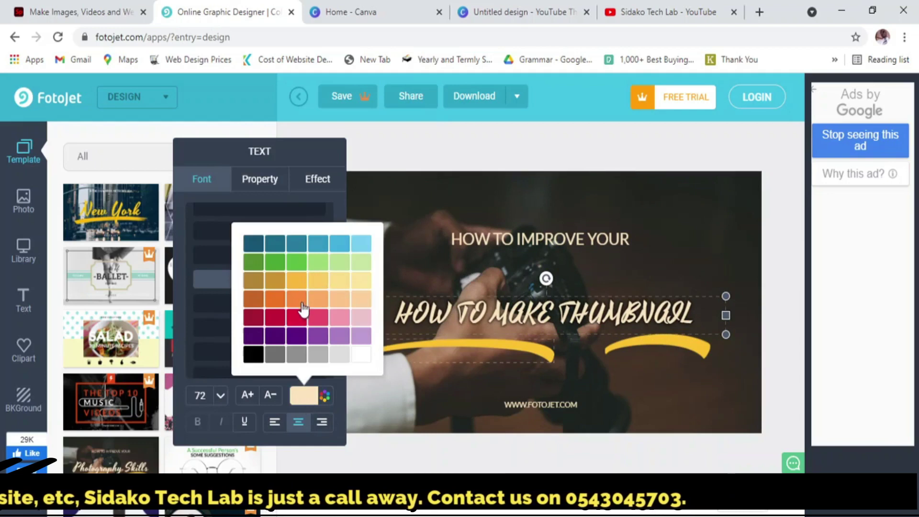
{"action": "left_click", "coordinate": [303, 318]}
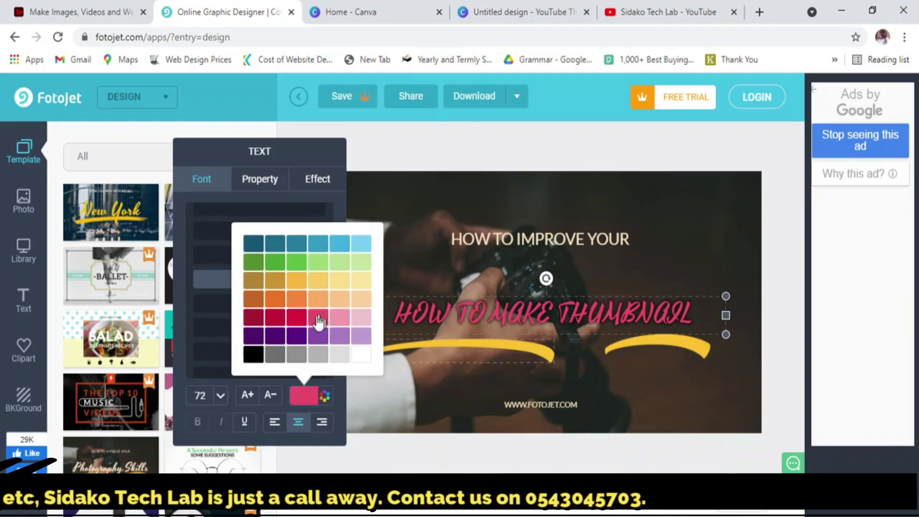
{"action": "left_click", "coordinate": [787, 240]}
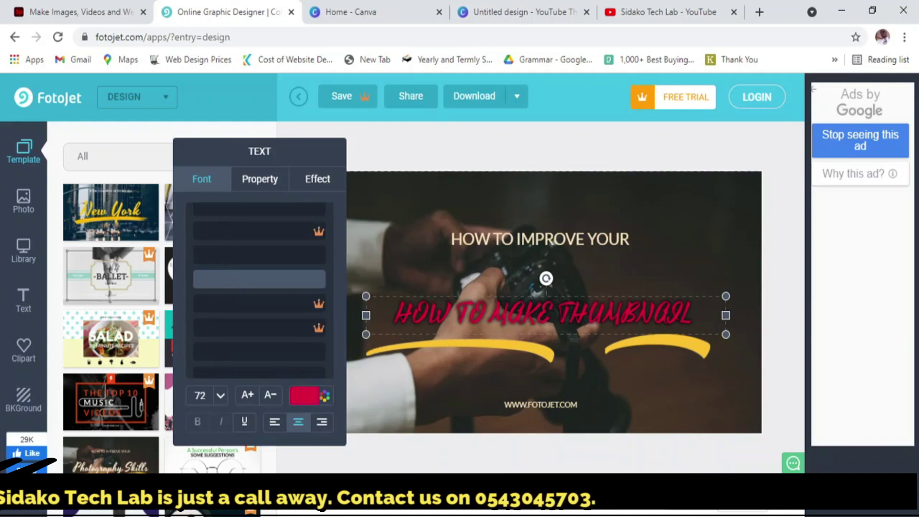
Look through the background options and the photo categories, moving the floating text settings off the choices
{"action": "left_click", "coordinate": [26, 392]}
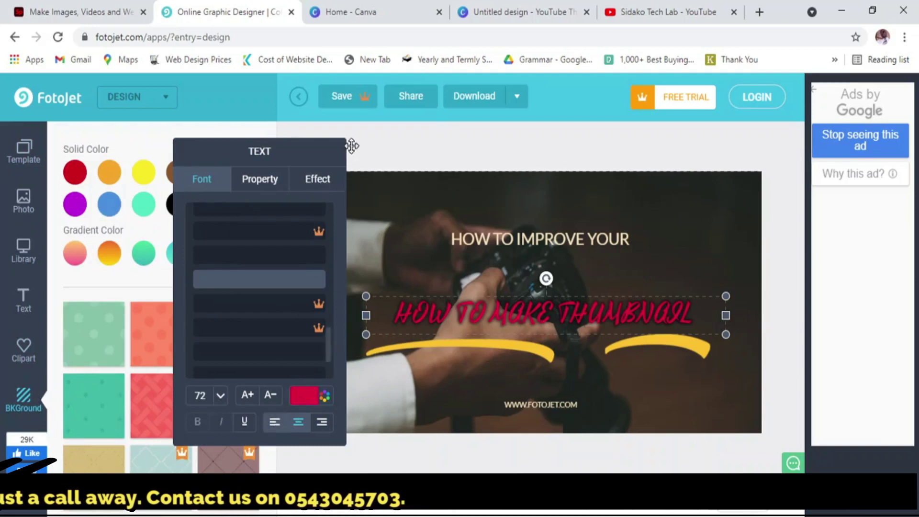
{"action": "left_click_drag", "start_coordinate": [308, 148], "coordinate": [546, 138]}
{"action": "left_click_drag", "start_coordinate": [677, 125], "coordinate": [206, 149]}
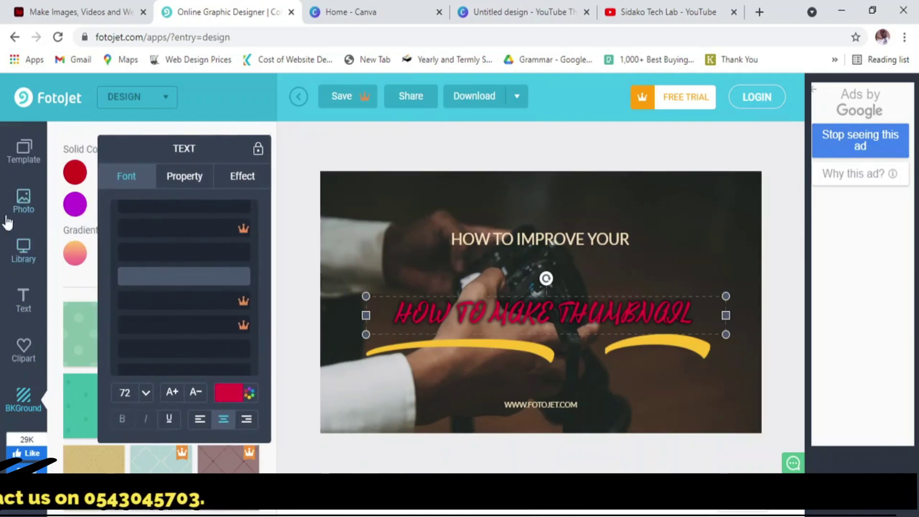
{"action": "left_click", "coordinate": [24, 211]}
{"action": "left_click_drag", "start_coordinate": [152, 139], "coordinate": [382, 141]}
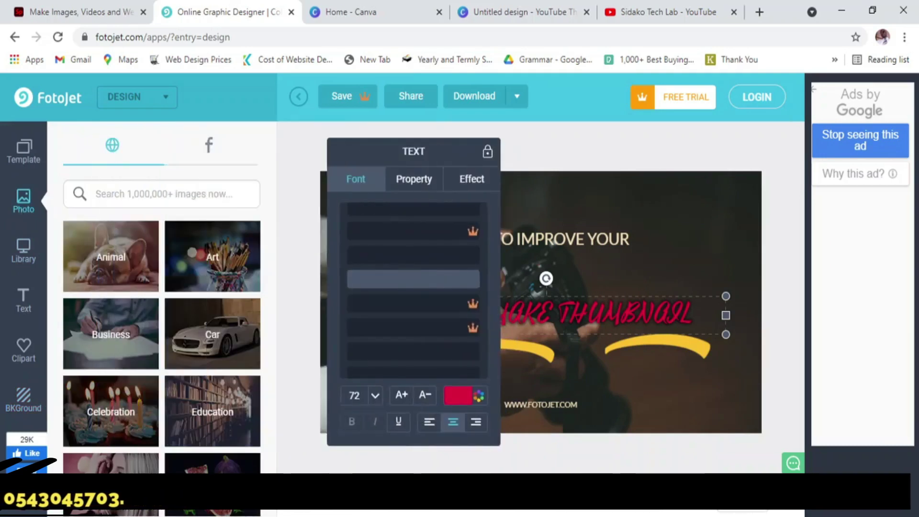
Enlarge the red "HOW TO MAKE THUMBNAIL" headline to font size 85 and nudge it slightly to the right
{"action": "left_click", "coordinate": [560, 405]}
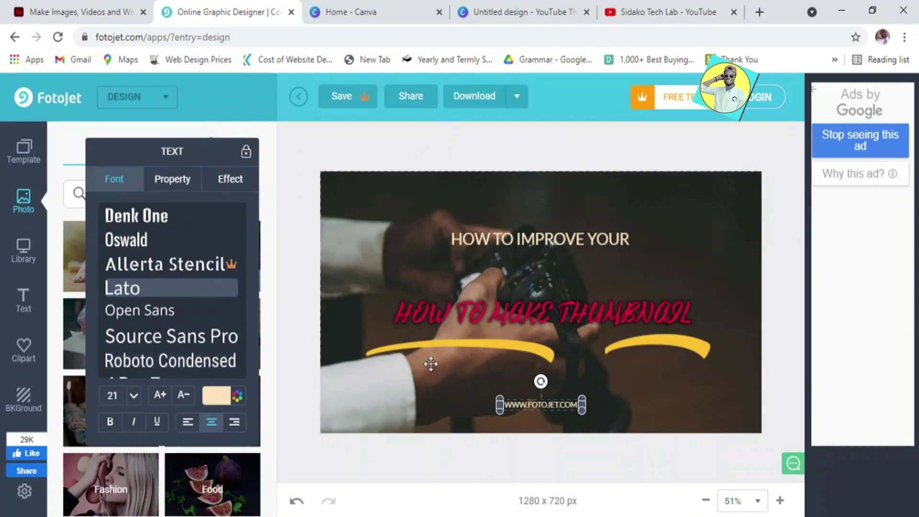
{"action": "left_click", "coordinate": [428, 208]}
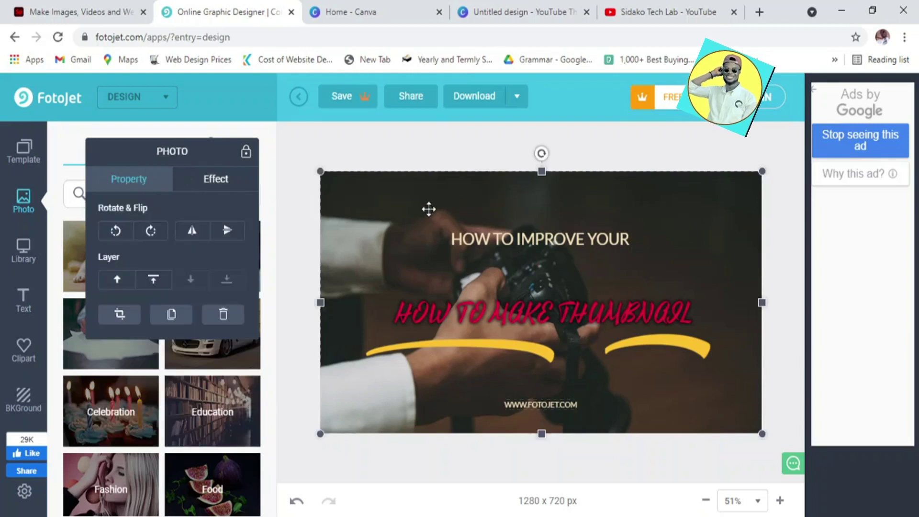
{"action": "left_click", "coordinate": [577, 304]}
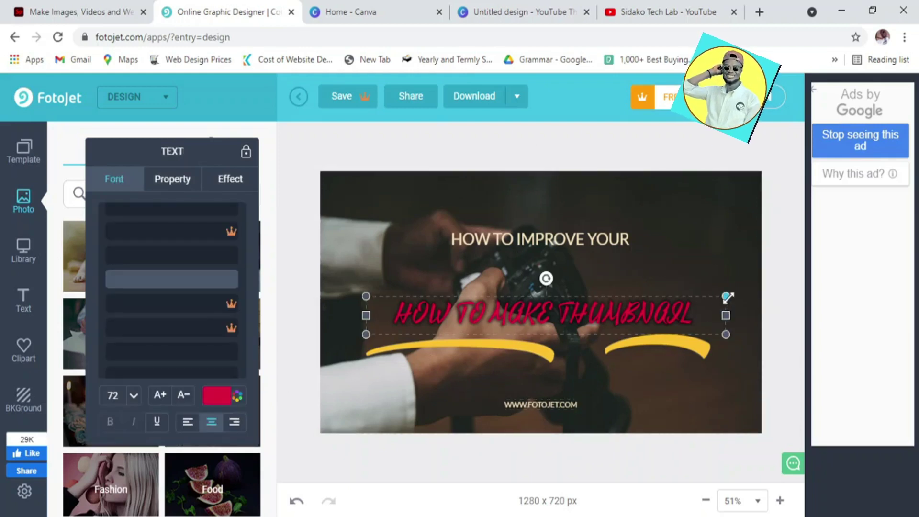
{"action": "left_click_drag", "start_coordinate": [750, 257], "coordinate": [754, 235]}
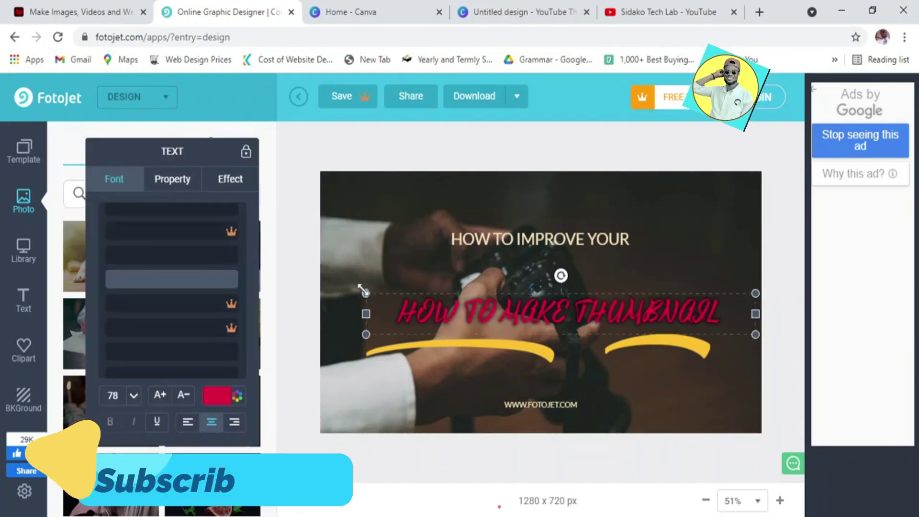
{"action": "left_click_drag", "start_coordinate": [366, 293], "coordinate": [333, 249]}
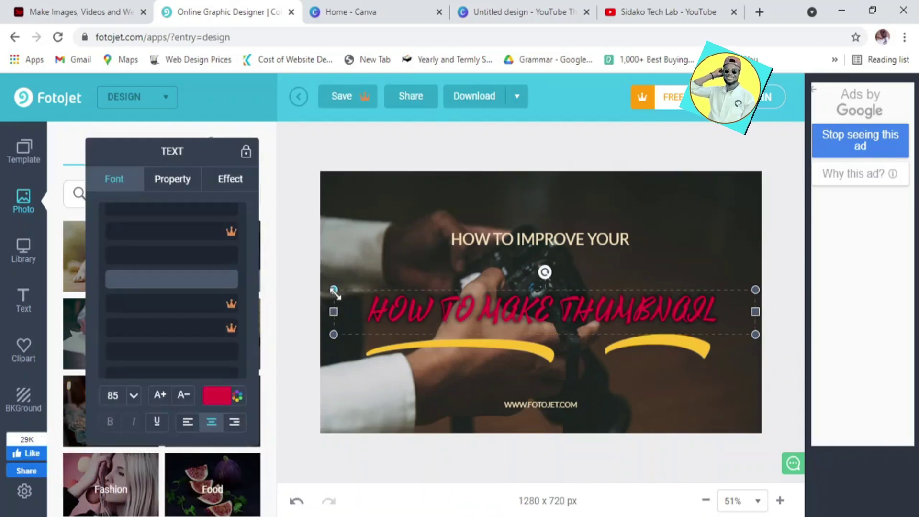
{"action": "left_click_drag", "start_coordinate": [339, 292], "coordinate": [335, 290]}
{"action": "left_click_drag", "start_coordinate": [492, 322], "coordinate": [498, 320]}
Crop the background photo by zooming in slightly on the hands holding the camera, and apply the crop
{"action": "double_click", "coordinate": [378, 197]}
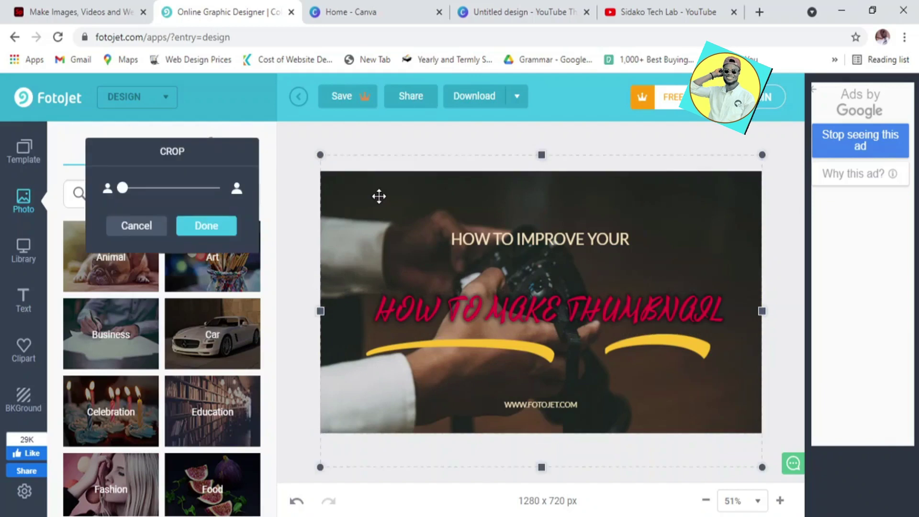
{"action": "left_click_drag", "start_coordinate": [128, 188], "coordinate": [148, 187]}
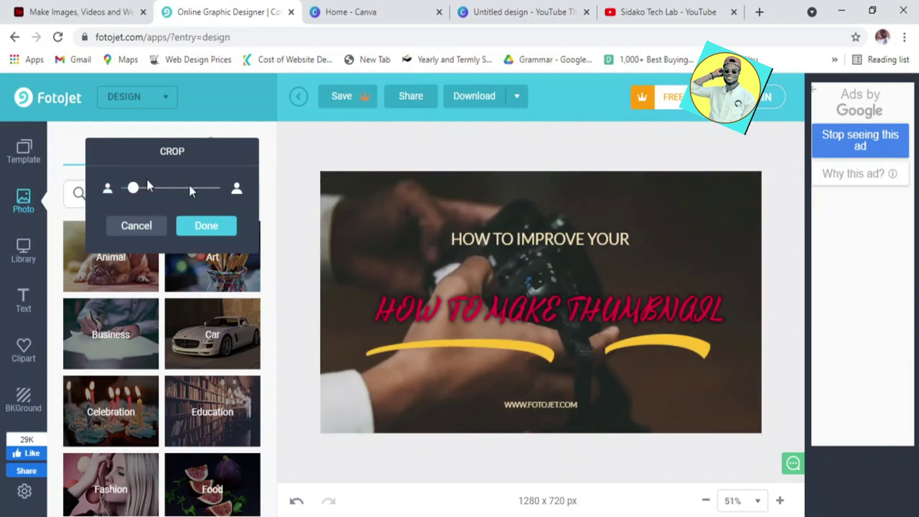
{"action": "left_click", "coordinate": [428, 245]}
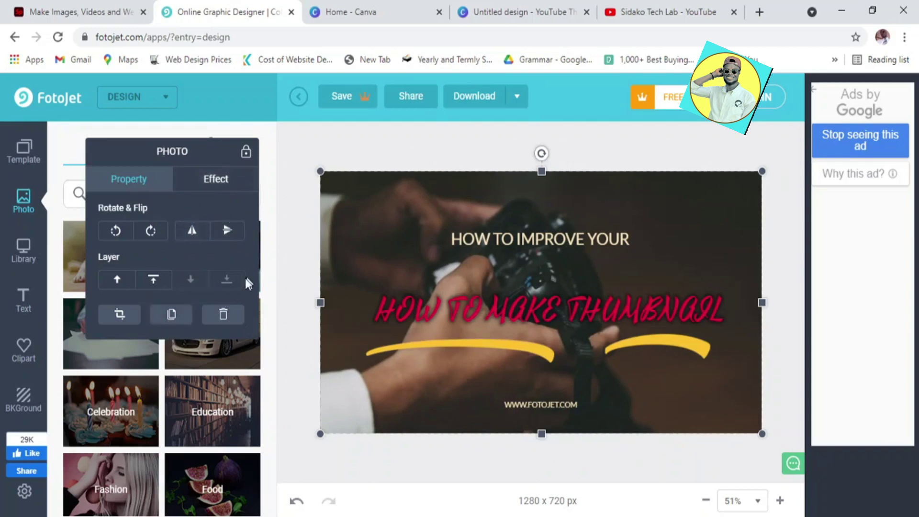
Apply the second filter preset to the background photo with exposure 89, trying opacity 11 before restoring it to 100
{"action": "left_click", "coordinate": [191, 188]}
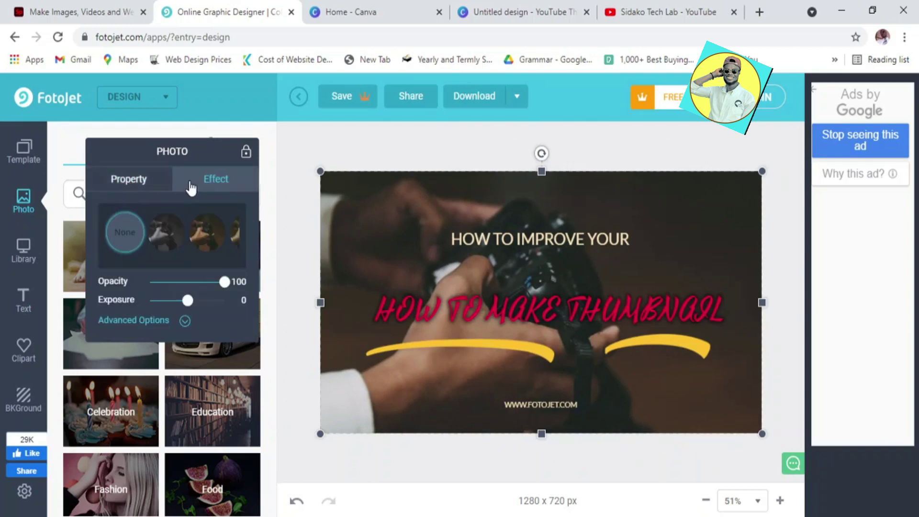
{"action": "left_click", "coordinate": [194, 238]}
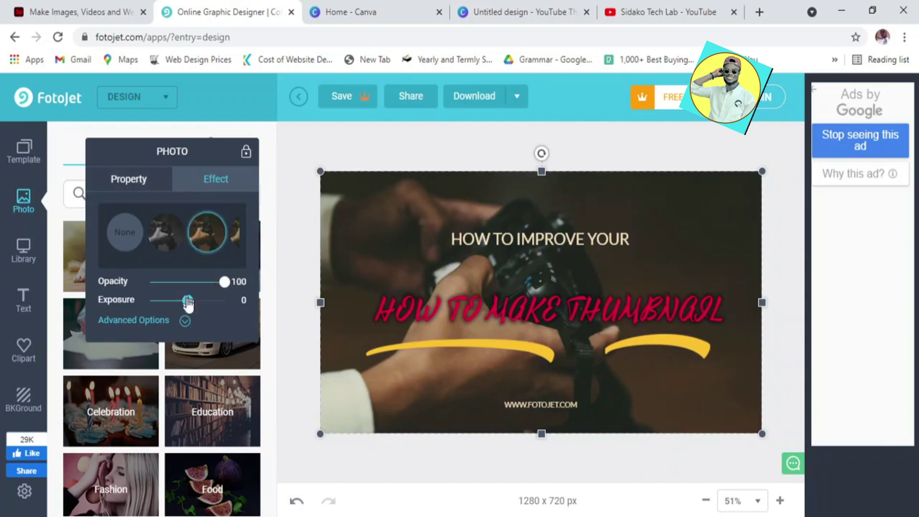
{"action": "left_click_drag", "start_coordinate": [224, 282], "coordinate": [159, 288]}
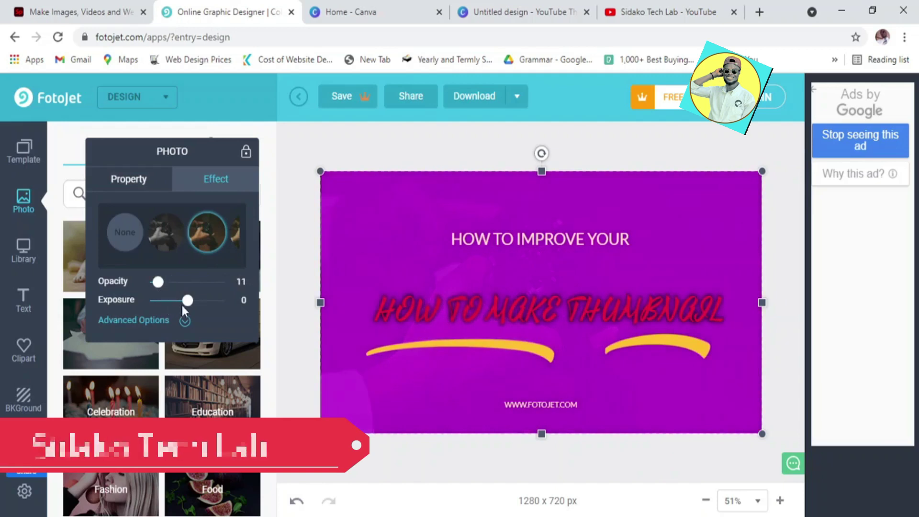
{"action": "left_click", "coordinate": [220, 301]}
{"action": "left_click_drag", "start_coordinate": [159, 287], "coordinate": [221, 286]}
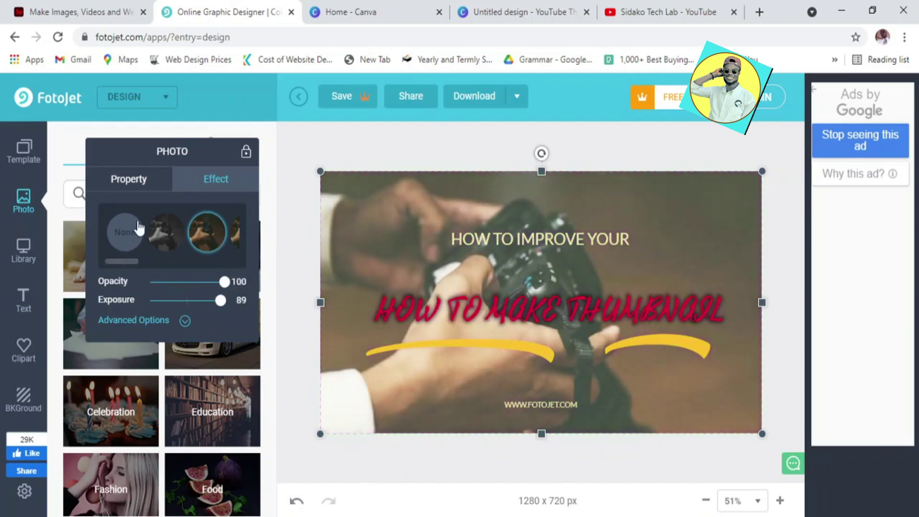
{"action": "left_click", "coordinate": [139, 187]}
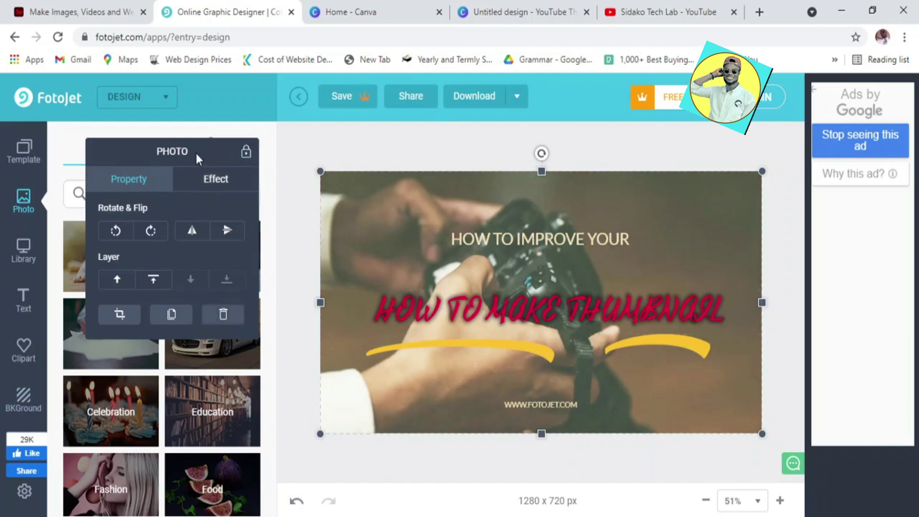
{"action": "left_click_drag", "start_coordinate": [193, 153], "coordinate": [149, 146]}
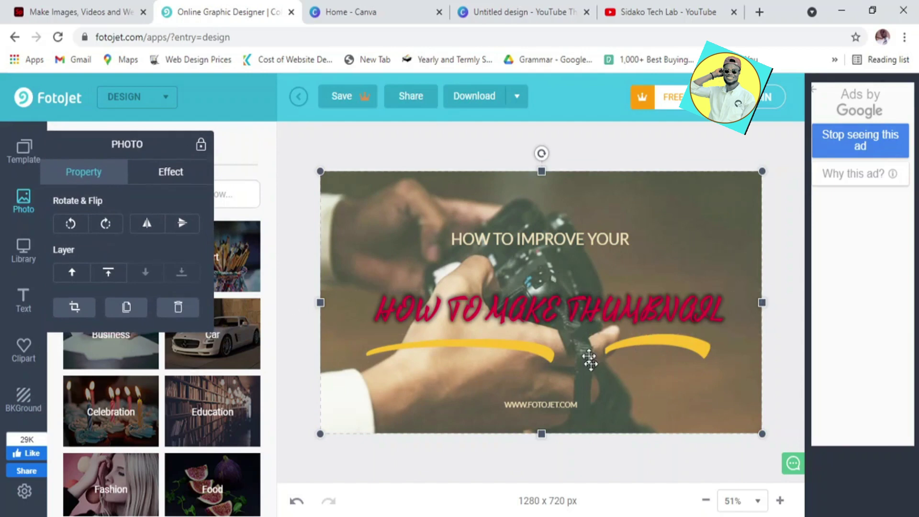
Switch to Canva and create a new YouTube Thumbnail design from the social media formats
{"action": "left_click", "coordinate": [389, 6]}
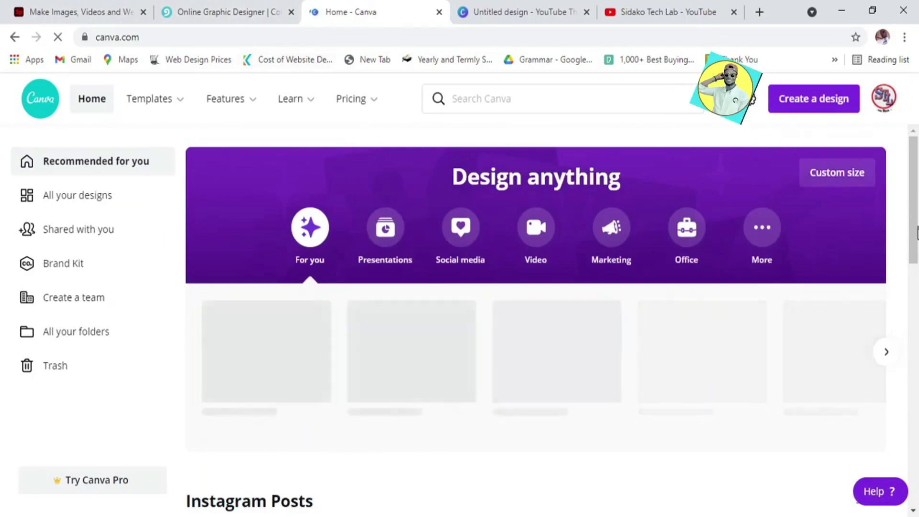
{"action": "scroll", "coordinate": [917, 235], "scroll_direction": "down", "scroll_amount": 2}
{"action": "scroll", "coordinate": [914, 154], "scroll_direction": "up", "scroll_amount": 2}
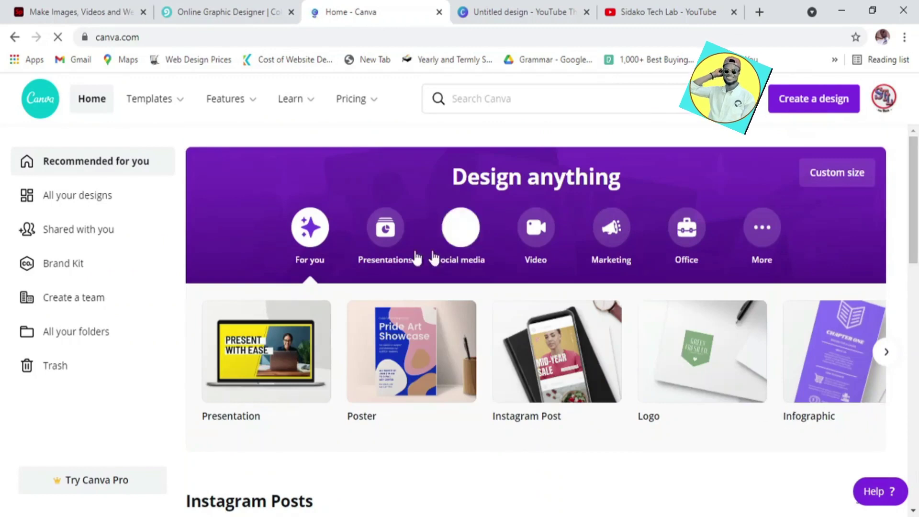
{"action": "left_click", "coordinate": [467, 248]}
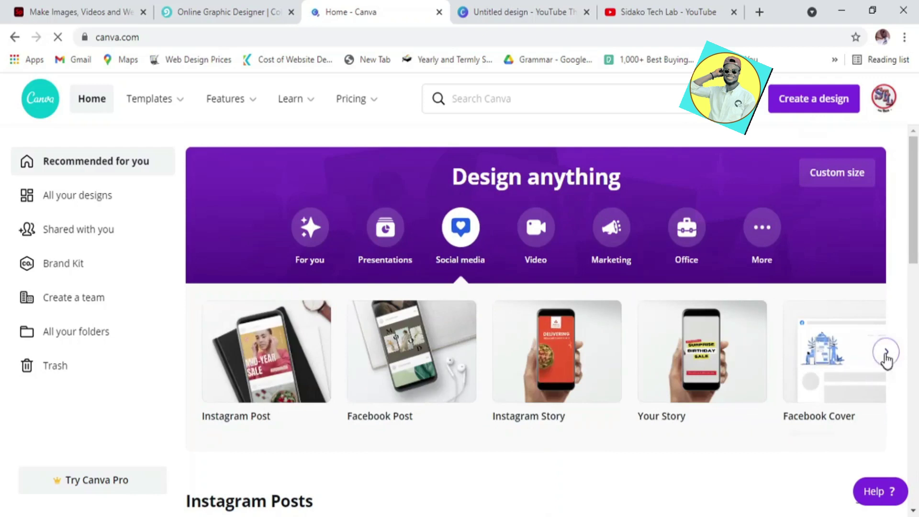
{"action": "left_click", "coordinate": [887, 357]}
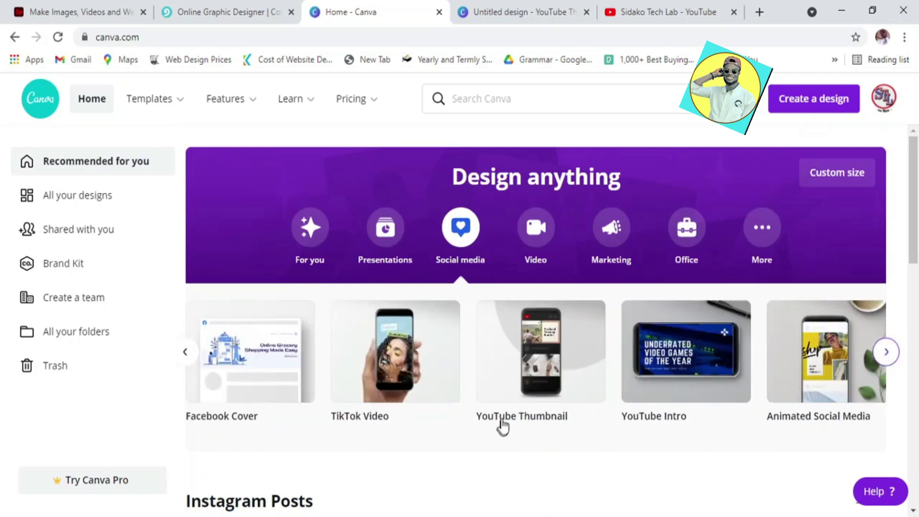
{"action": "left_click", "coordinate": [536, 389]}
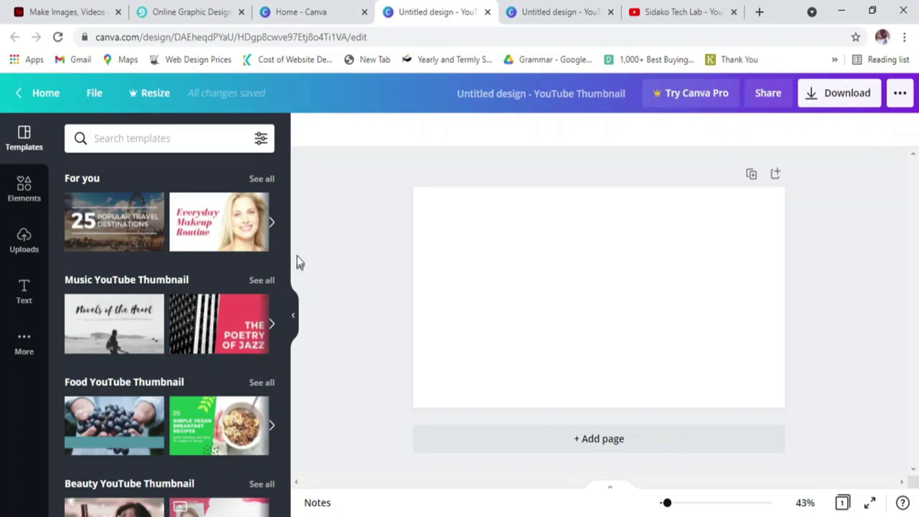
Browse the thumbnail templates and apply "The Creative Process" from the Tutorial YouTube Thumbnail group to the blank page
{"action": "left_click_drag", "start_coordinate": [287, 263], "coordinate": [297, 396]}
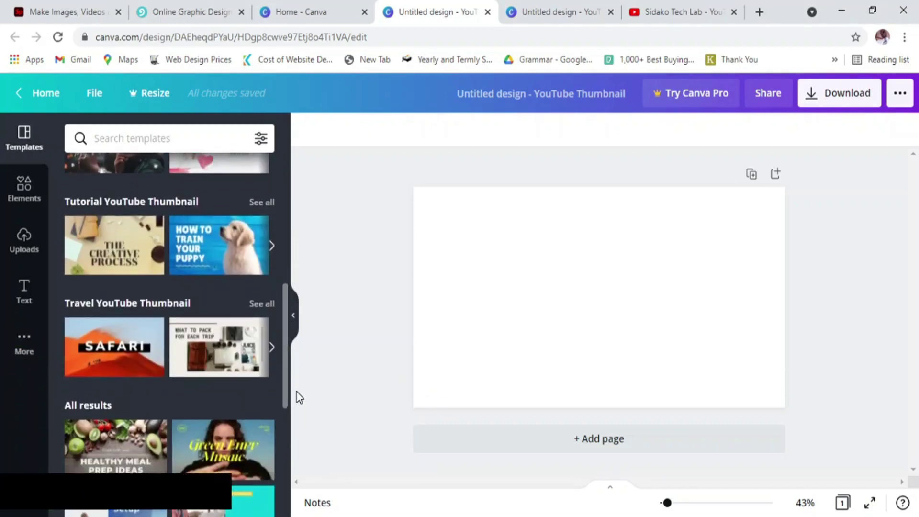
{"action": "mouse_move", "coordinate": [123, 371]}
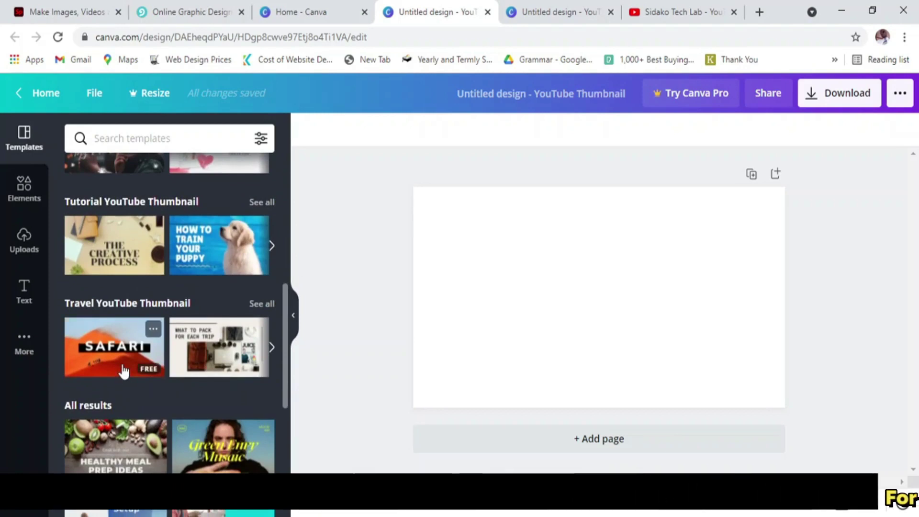
{"action": "scroll", "coordinate": [123, 371], "scroll_direction": "up", "scroll_amount": 2}
{"action": "left_click", "coordinate": [123, 370]}
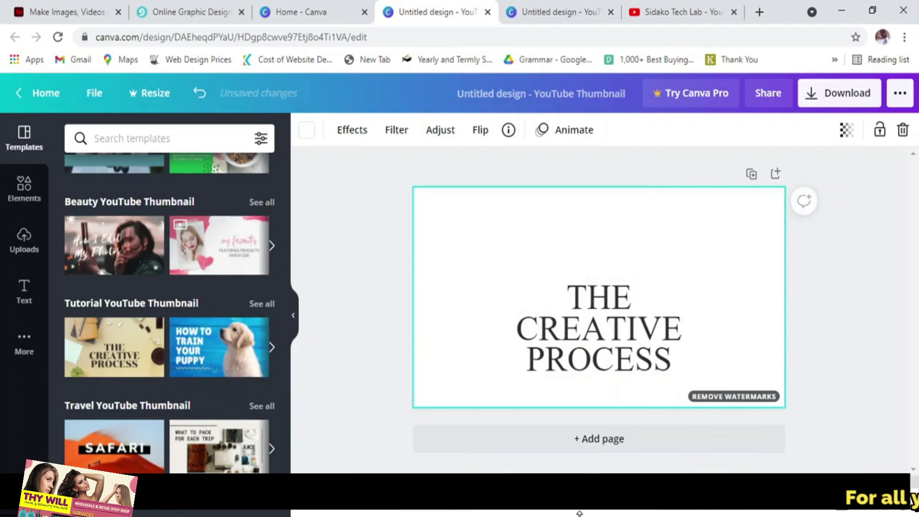
Replace the template's "THE CREATIVE PROCESS" text with "HOW TO MAKE THUMBNAILS"
{"action": "left_click", "coordinate": [596, 302]}
{"action": "left_click", "coordinate": [595, 302]}
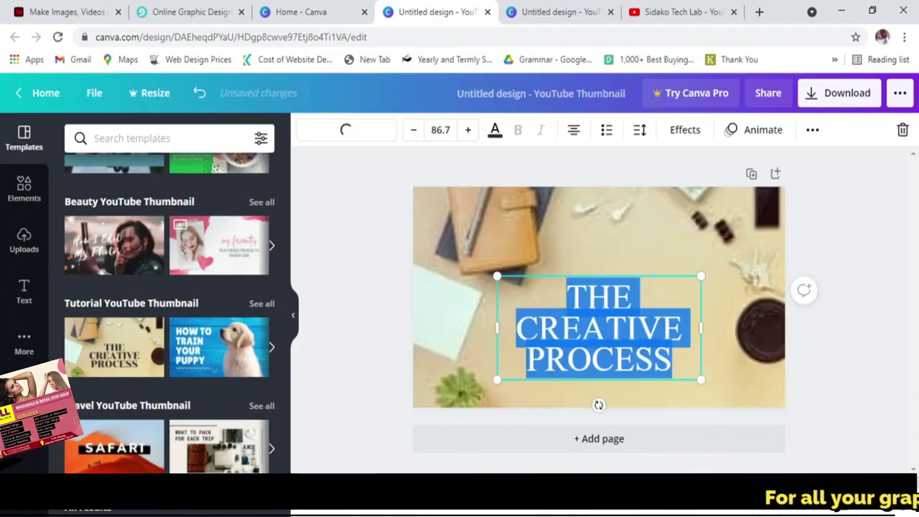
{"action": "type", "text": "HO"}
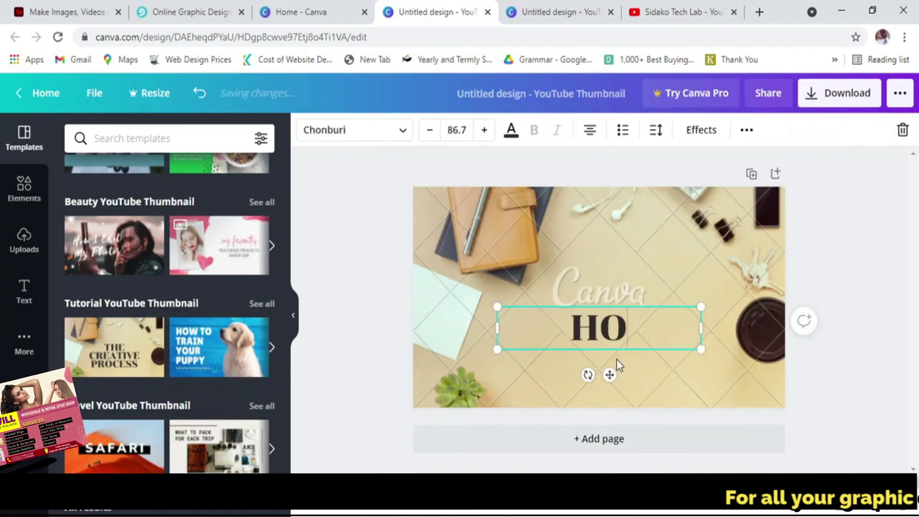
{"action": "type", "text": "W TO M"}
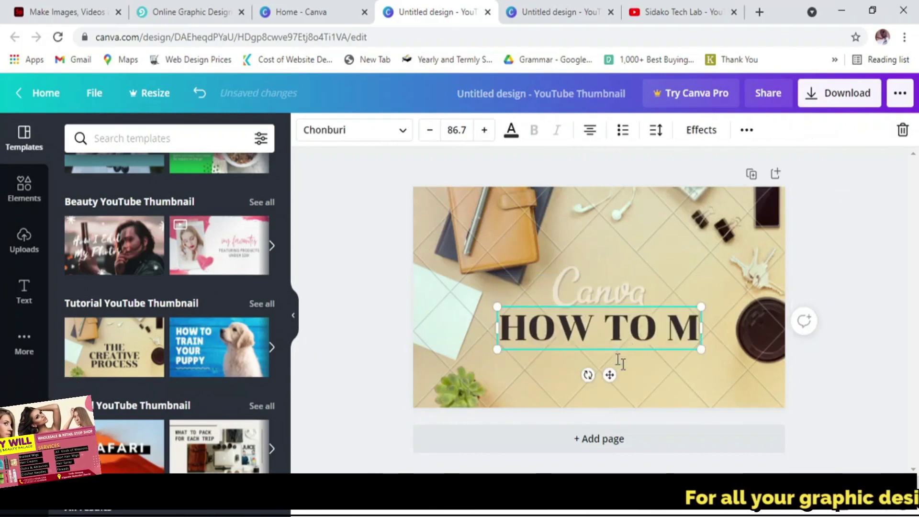
{"action": "type", "text": "AKE THU"}
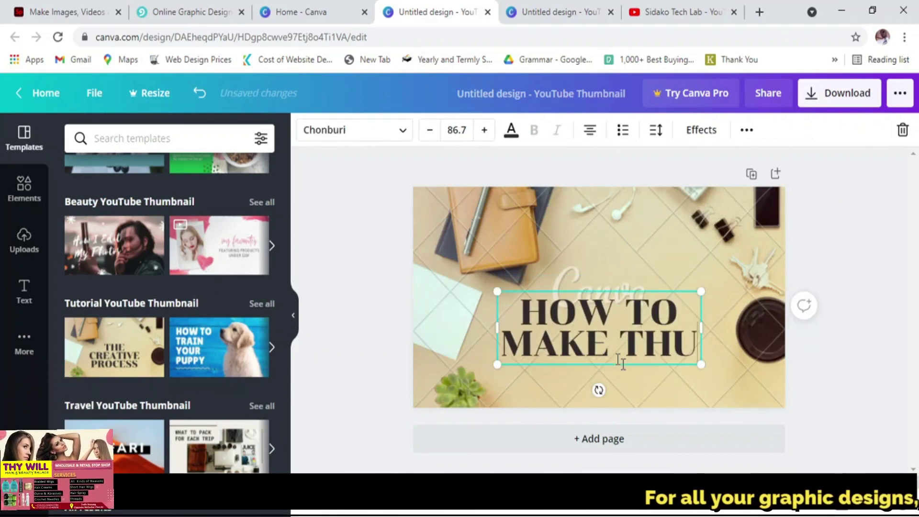
{"action": "type", "text": "MBNAIL"}
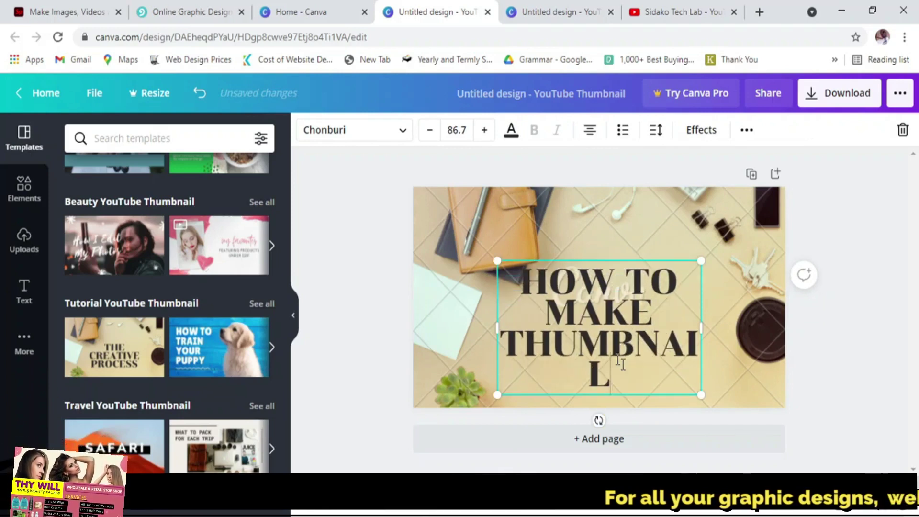
{"action": "type", "text": "S"}
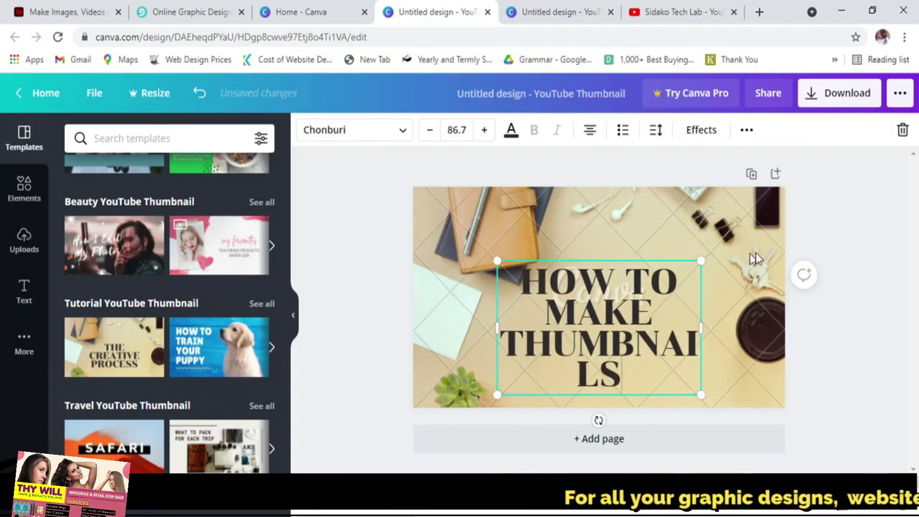
Enlarge the headline to font size 107 and widen its text box so "THUMBNAILS" fits on one line
{"action": "left_click_drag", "start_coordinate": [725, 251], "coordinate": [772, 221]}
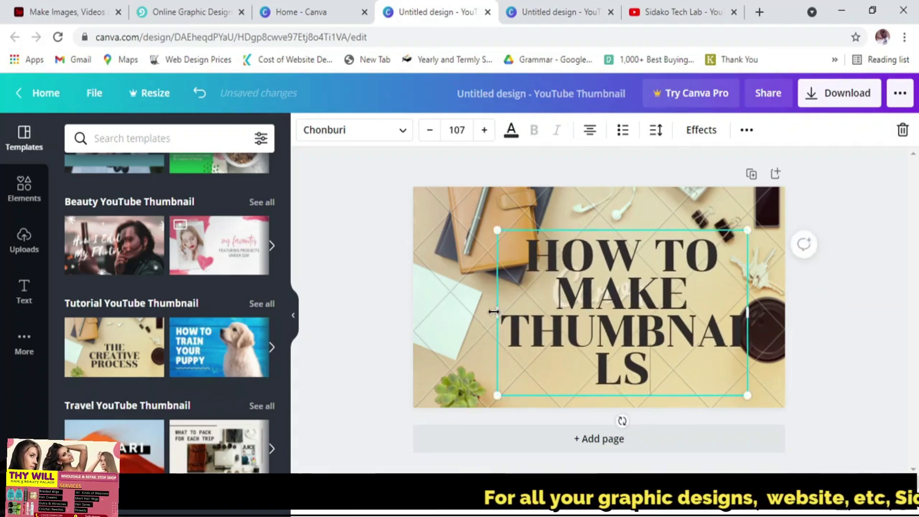
{"action": "left_click_drag", "start_coordinate": [487, 312], "coordinate": [431, 303]}
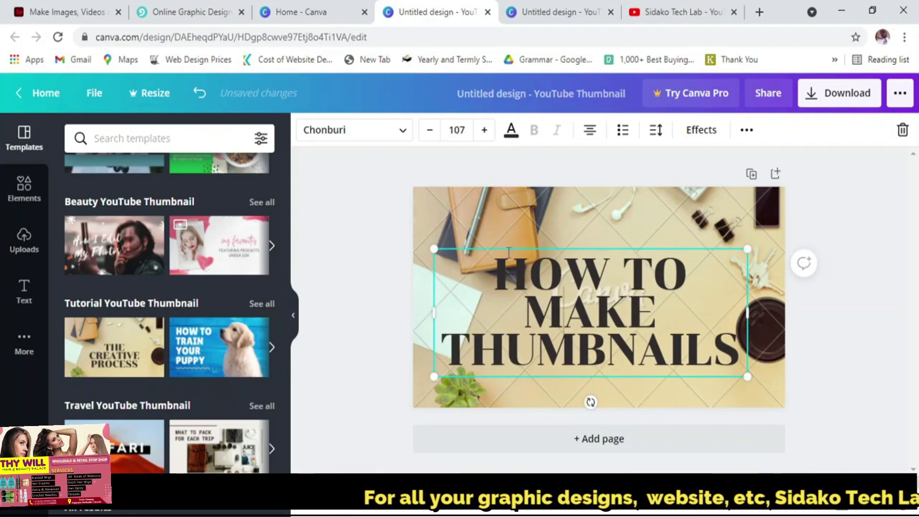
Cycle through the headline's text alignments back to centered, and try font size 108 before returning to 107
{"action": "left_click", "coordinate": [590, 132]}
{"action": "left_click", "coordinate": [590, 132]}
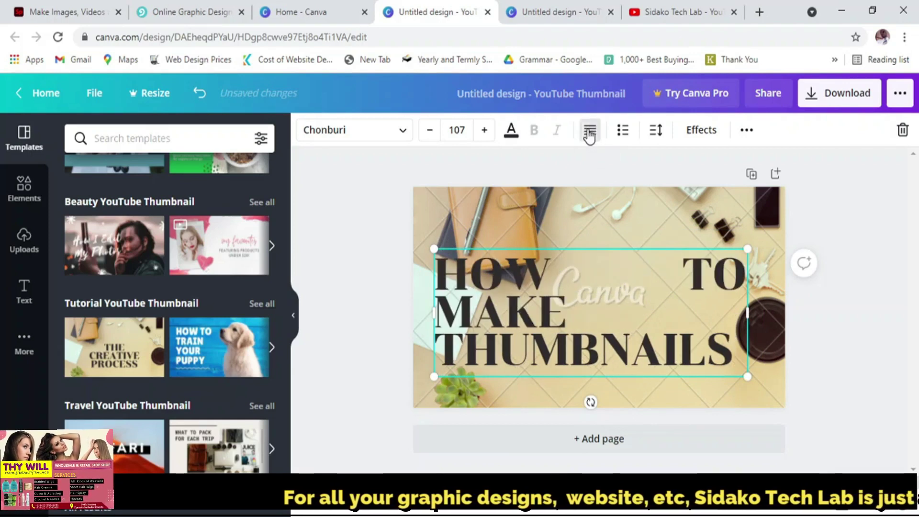
{"action": "left_click", "coordinate": [590, 132]}
{"action": "left_click", "coordinate": [590, 132]}
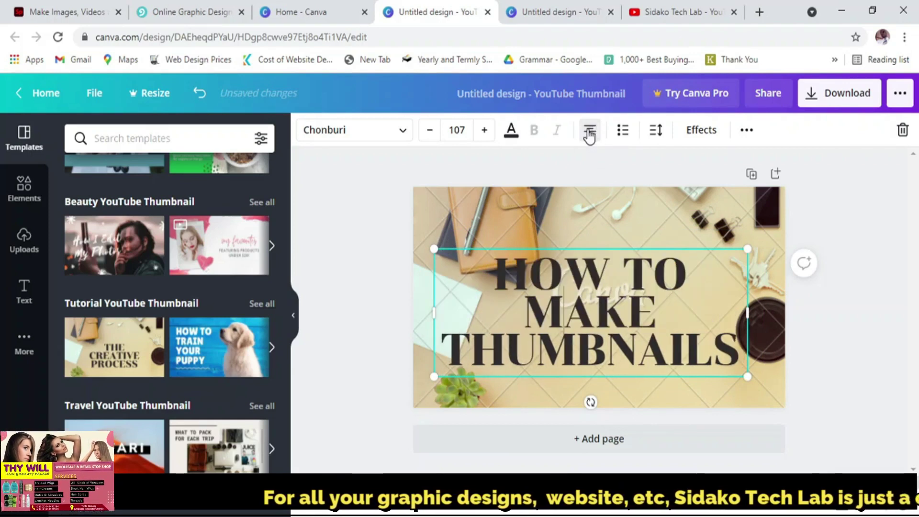
{"action": "left_click", "coordinate": [484, 134]}
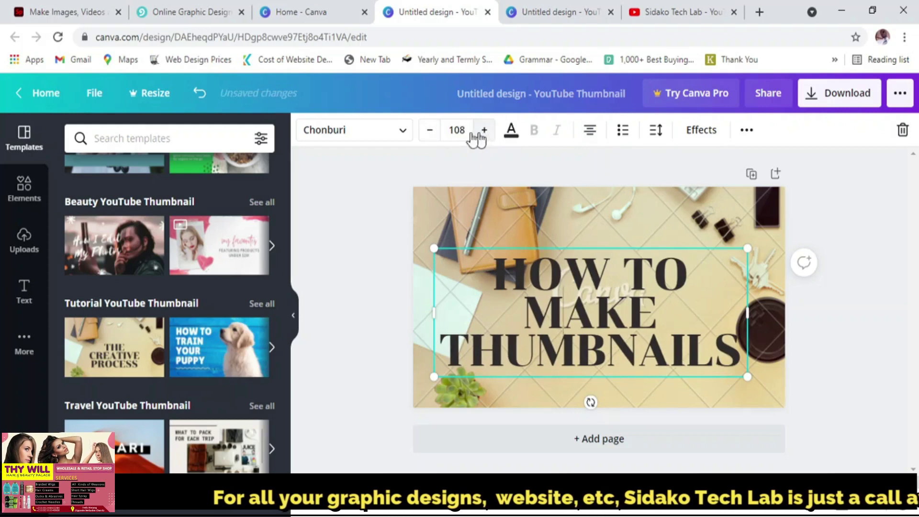
{"action": "left_click", "coordinate": [424, 136]}
Change the headline's font to Alegreya
{"action": "left_click", "coordinate": [403, 136]}
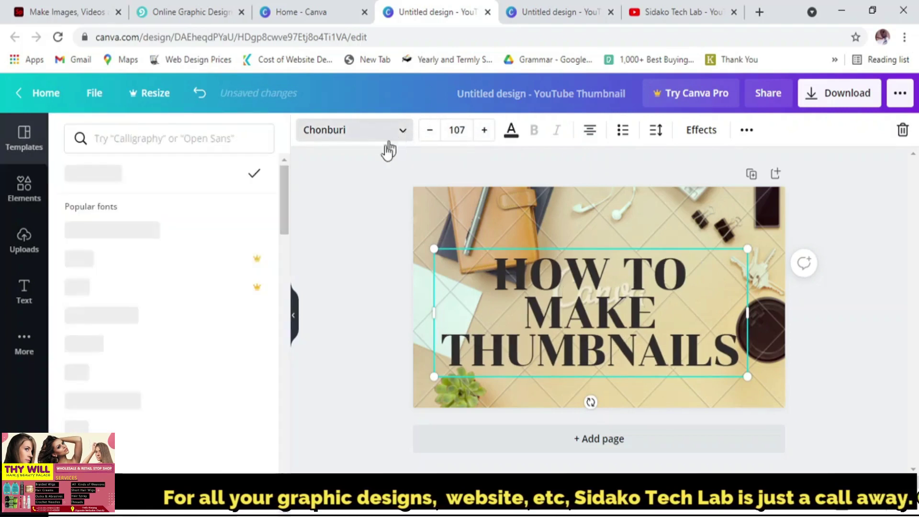
{"action": "left_click", "coordinate": [104, 344]}
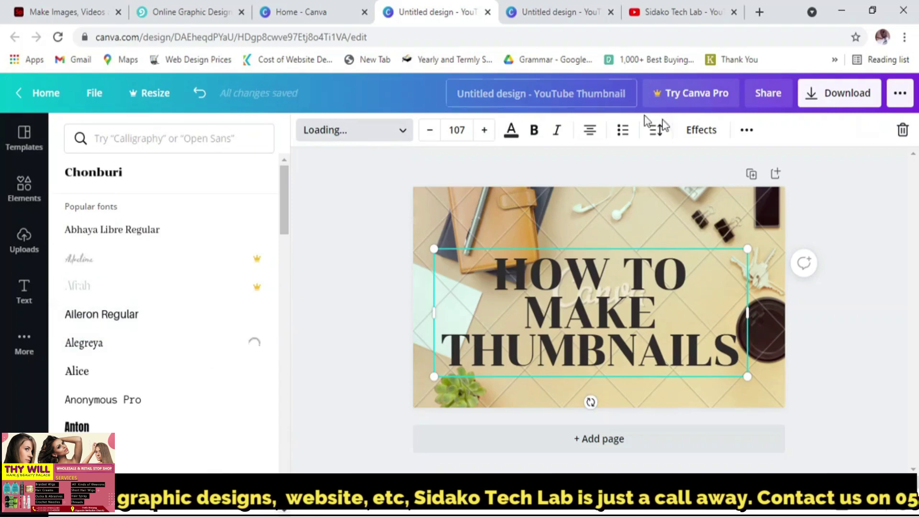
Try underlining the "HOW TO MAKE THUMBNAILS" headline using the additional text formatting options
{"action": "left_click", "coordinate": [751, 139]}
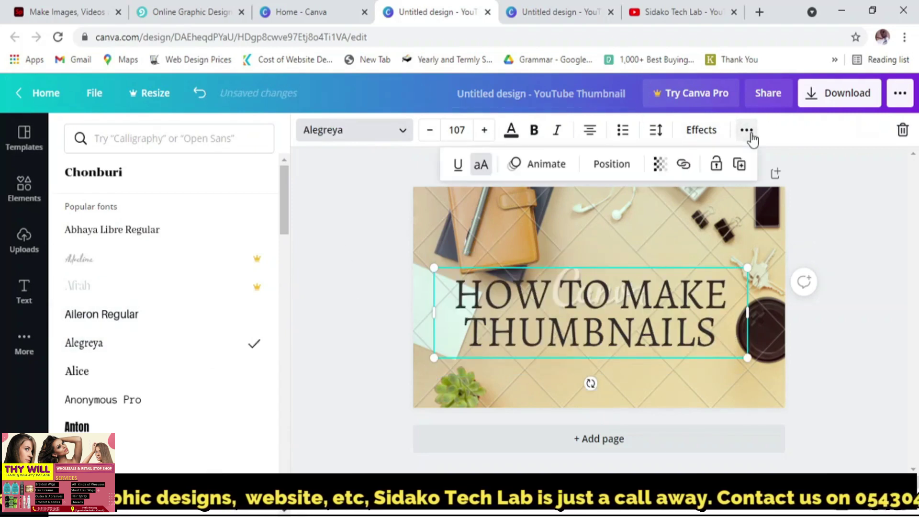
{"action": "left_click", "coordinate": [751, 138]}
{"action": "left_click", "coordinate": [751, 137]}
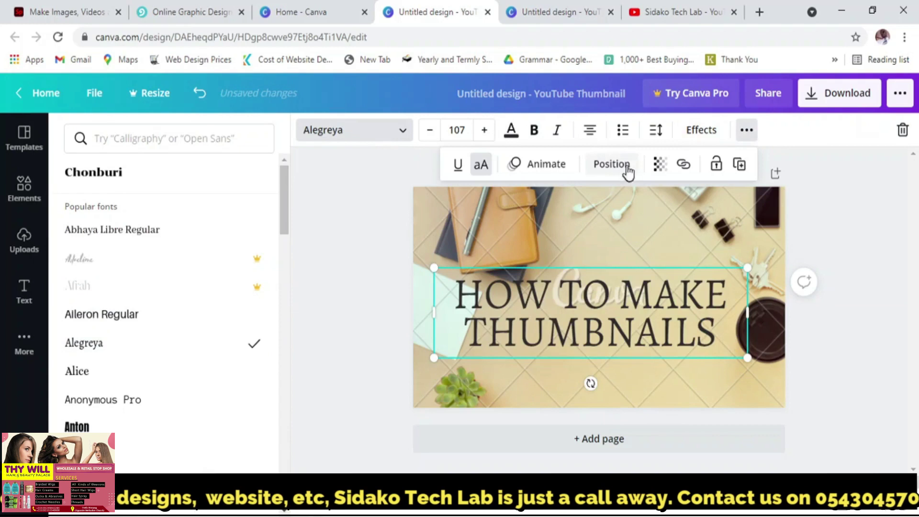
{"action": "left_click", "coordinate": [459, 170]}
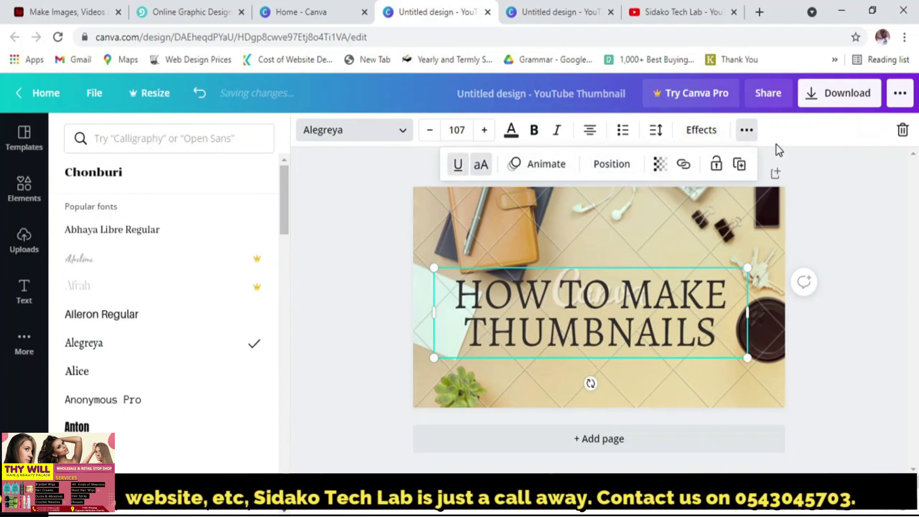
Try the Shadow and Lift text effects on the headline, settle on the Splice style, and close the effects settings
{"action": "left_click", "coordinate": [696, 134]}
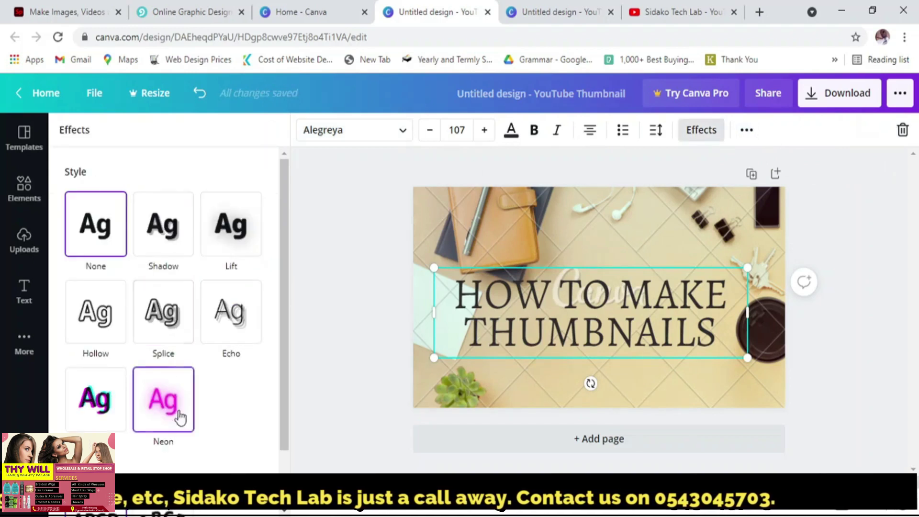
{"action": "left_click", "coordinate": [169, 238]}
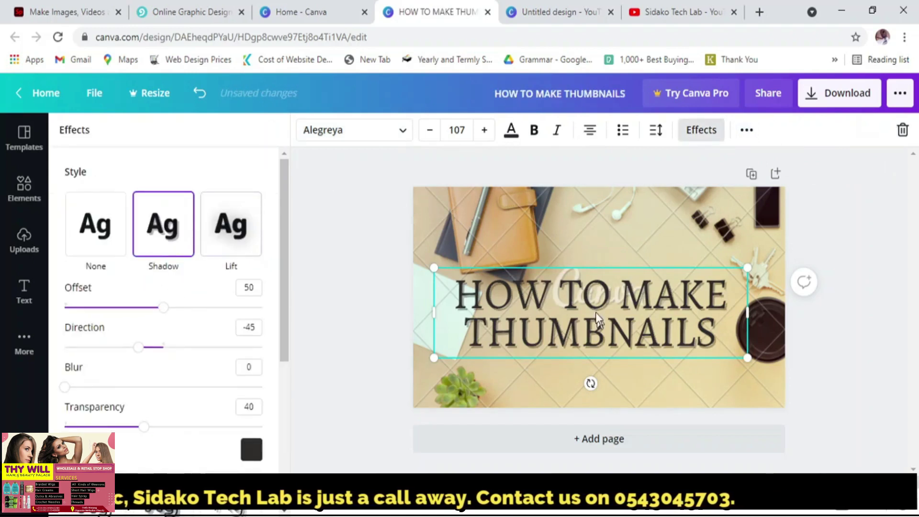
{"action": "left_click", "coordinate": [225, 247]}
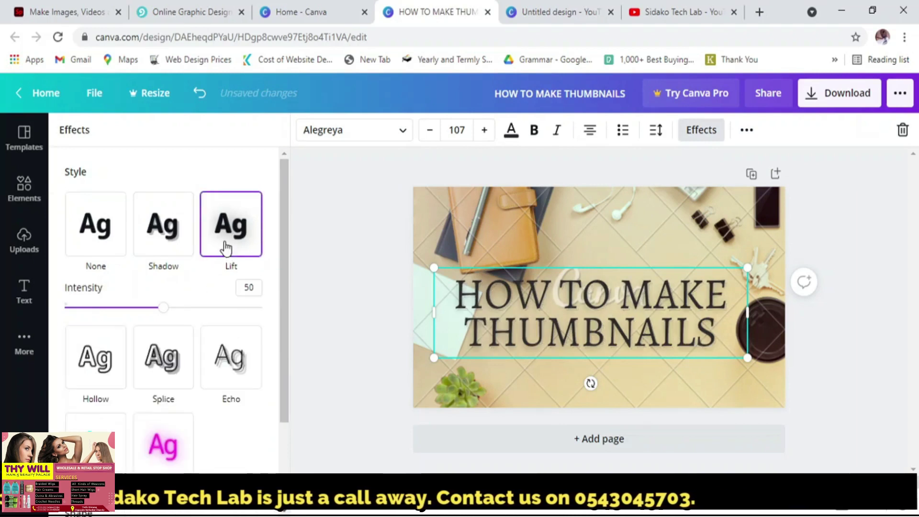
{"action": "left_click", "coordinate": [153, 372]}
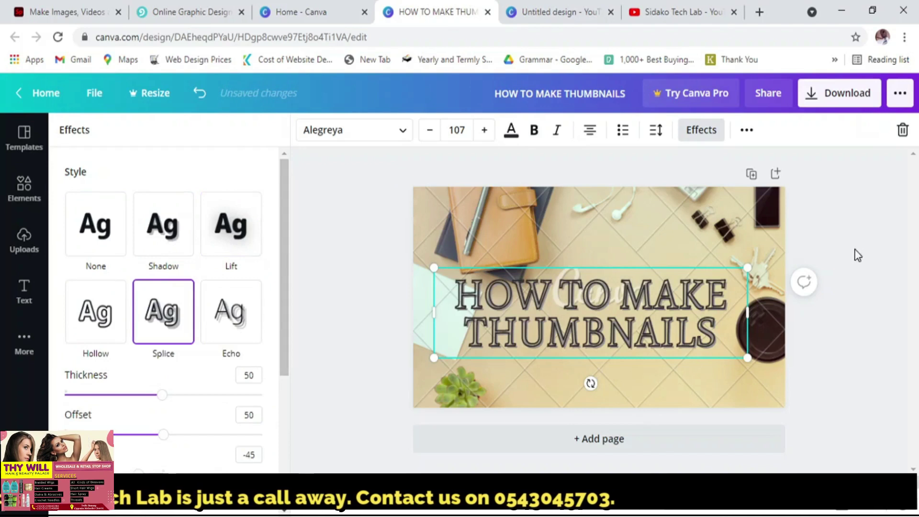
{"action": "key", "text": "Escape"}
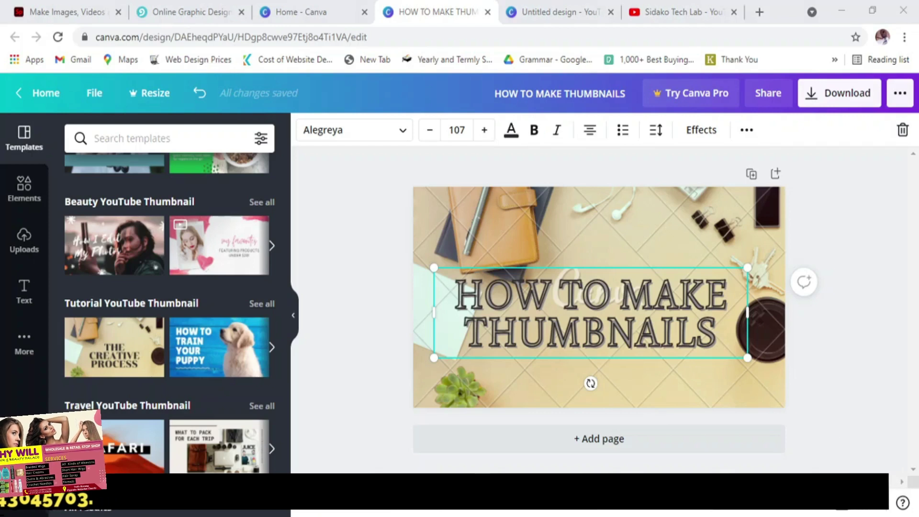
Switch to the Sidako Tech Lab channel page on YouTube
{"action": "key", "text": "ctrl+6"}
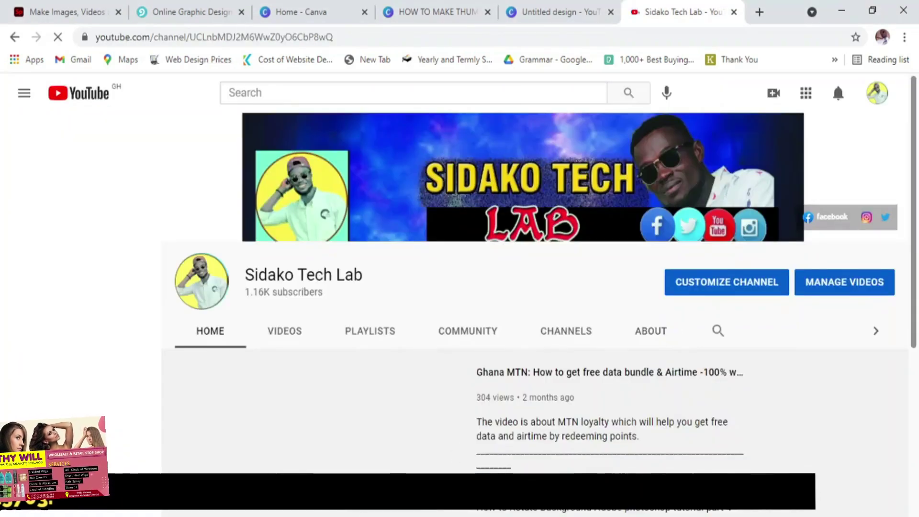